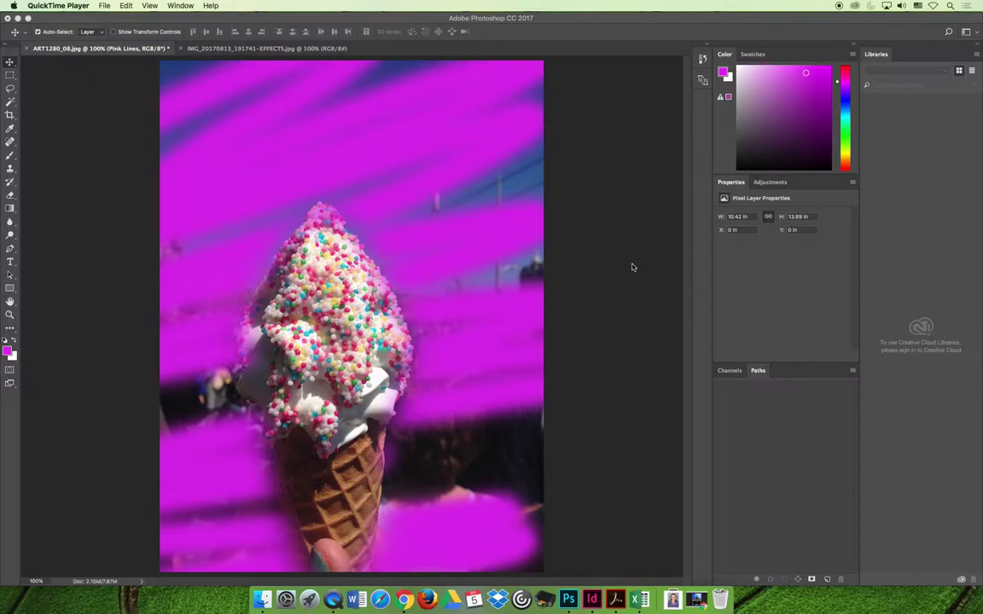
# View the Eiffel Tower image, then return to the ice cream document.
pyautogui.click(261, 56)
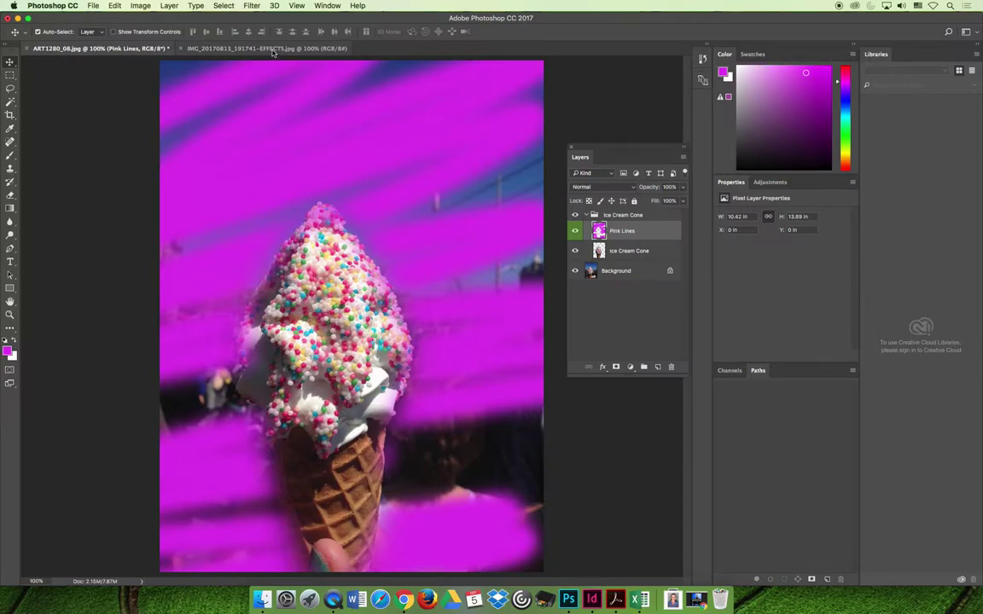
pyautogui.click(271, 49)
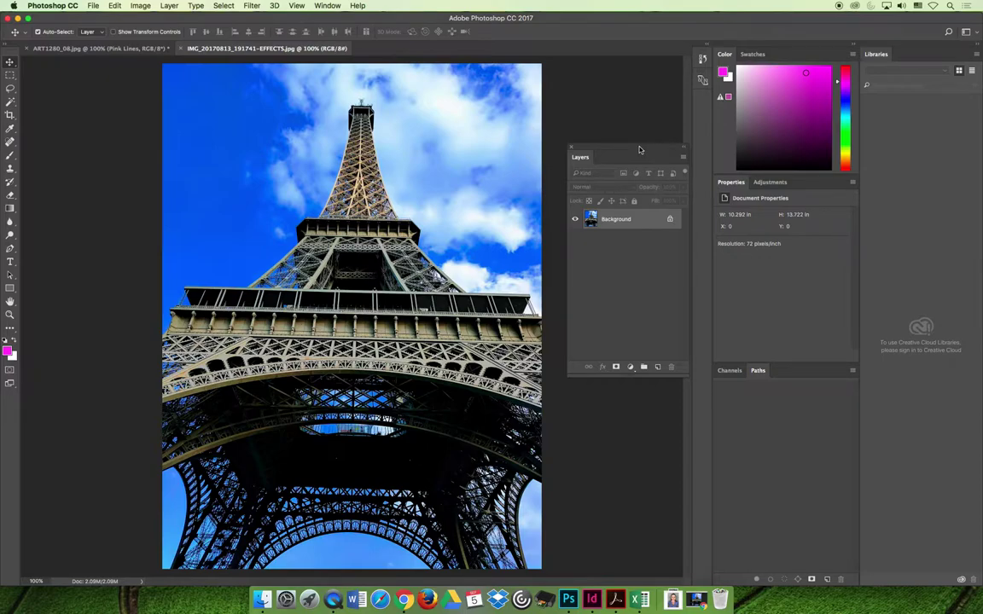
pyautogui.click(83, 48)
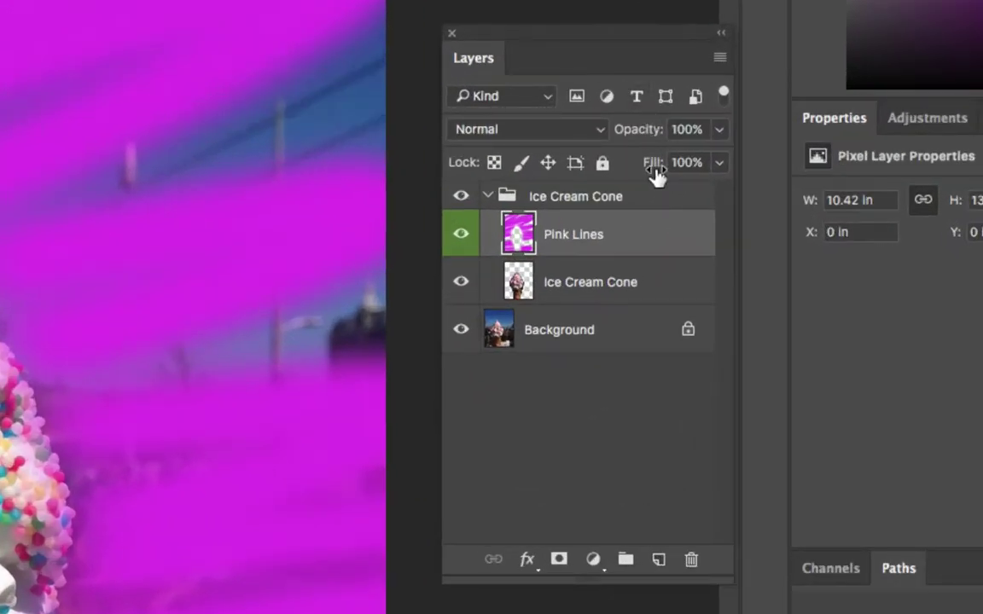
# Try different opacities on the Pink Lines layer, ending at 72%, and deselect the layer.
pyautogui.click(725, 137)
pyautogui.moveTo(722, 161); pyautogui.dragTo(662, 165)
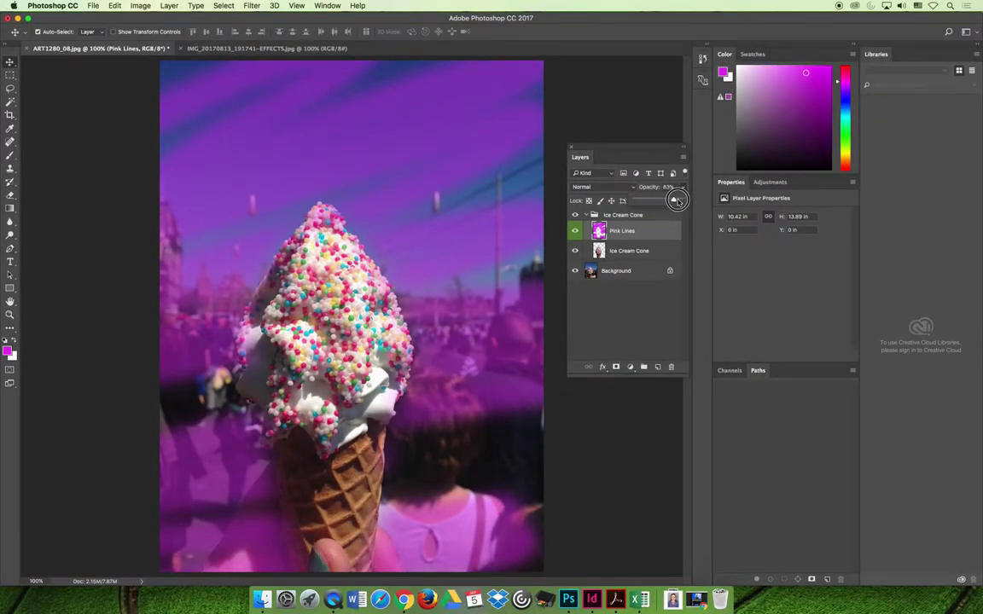
pyautogui.moveTo(659, 199); pyautogui.dragTo(706, 202)
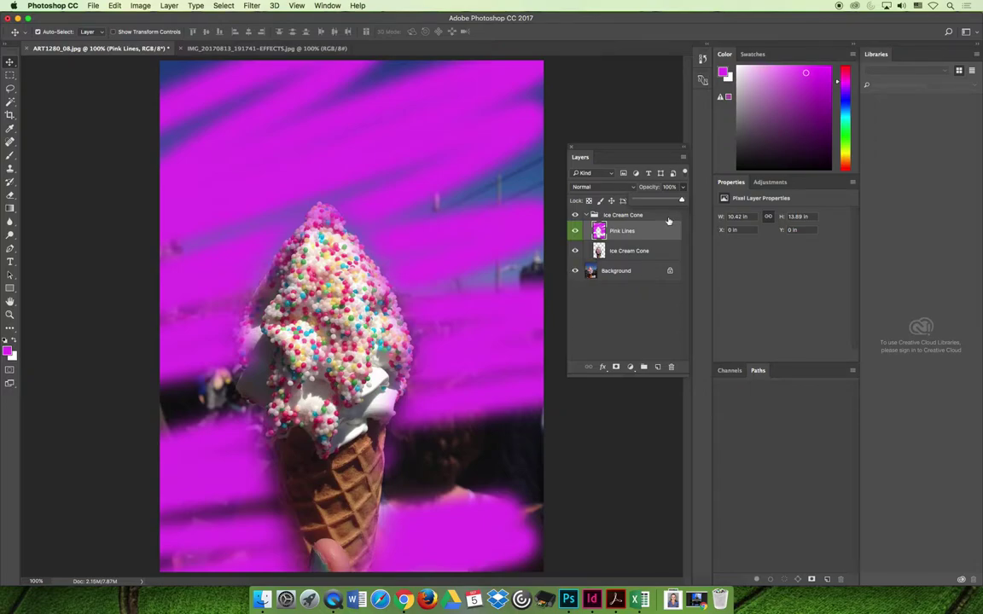
pyautogui.moveTo(682, 200)
pyautogui.mouseDown()
pyautogui.moveTo(653, 199)
pyautogui.moveTo(669, 201)
pyautogui.mouseUp()
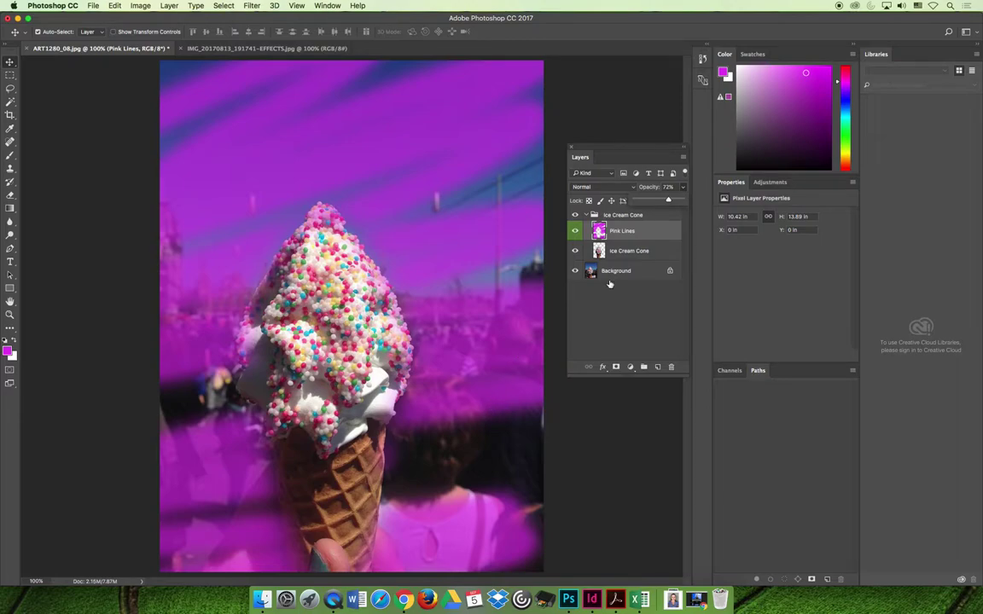
pyautogui.click(644, 309)
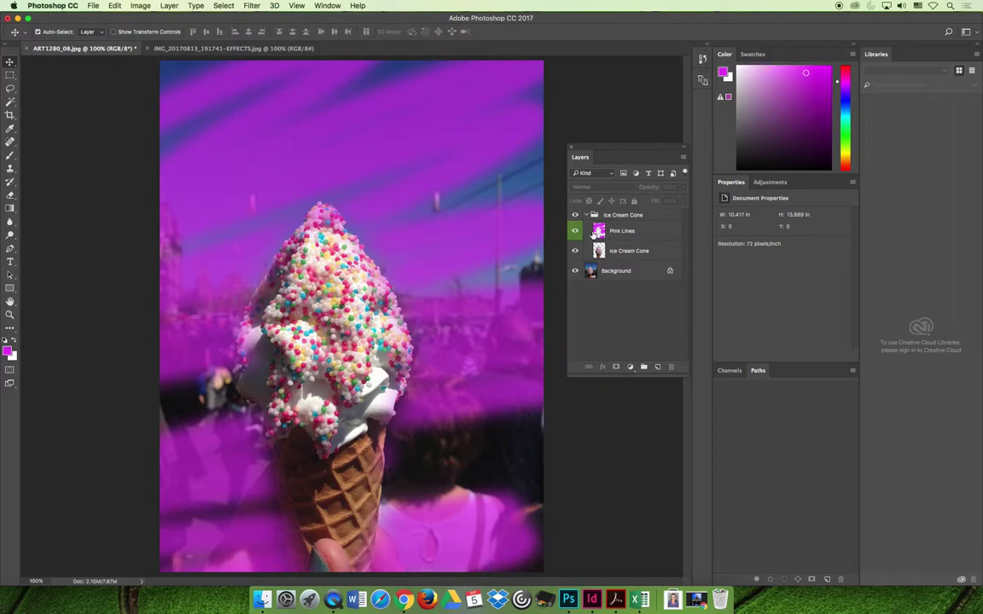
# Set the Pink Lines layer's opacity back to 100% and deselect the layer.
pyautogui.click(653, 231)
pyautogui.click(682, 187)
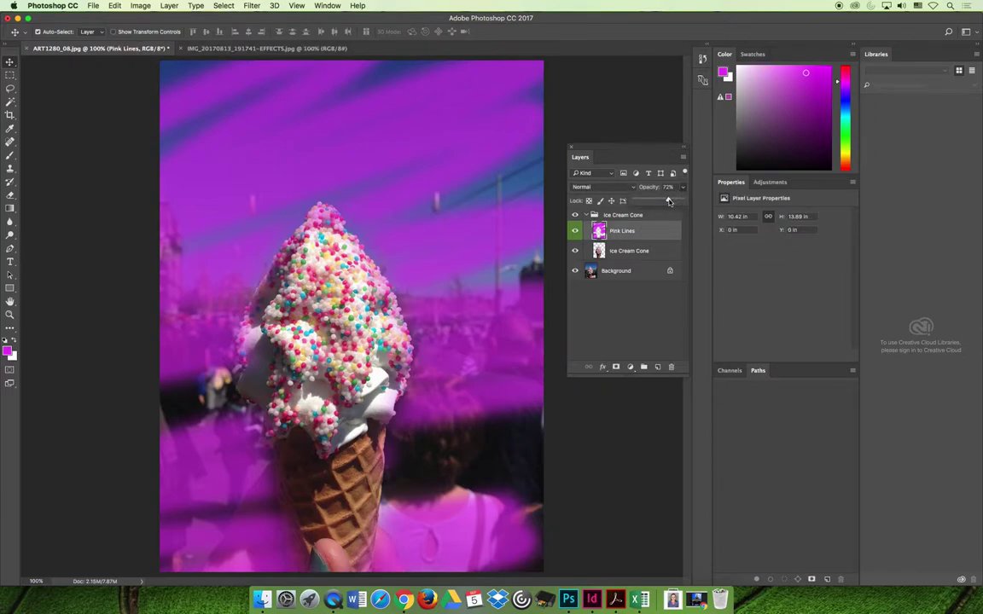
pyautogui.moveTo(659, 200); pyautogui.dragTo(683, 199)
pyautogui.click(637, 332)
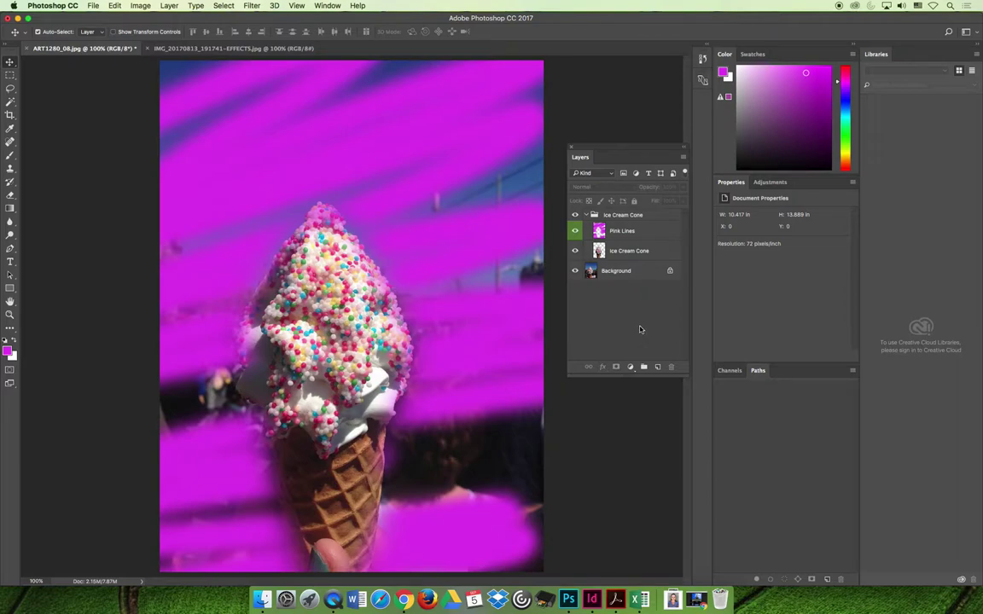
# Try the Darken and Multiply blending modes on the Pink Lines layer.
pyautogui.click(620, 232)
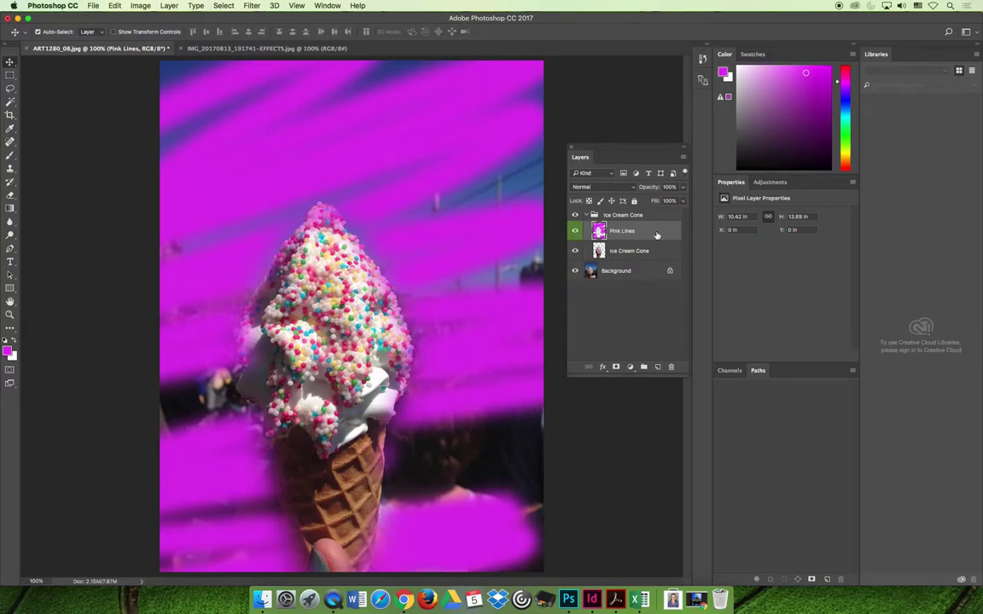
pyautogui.click(597, 186)
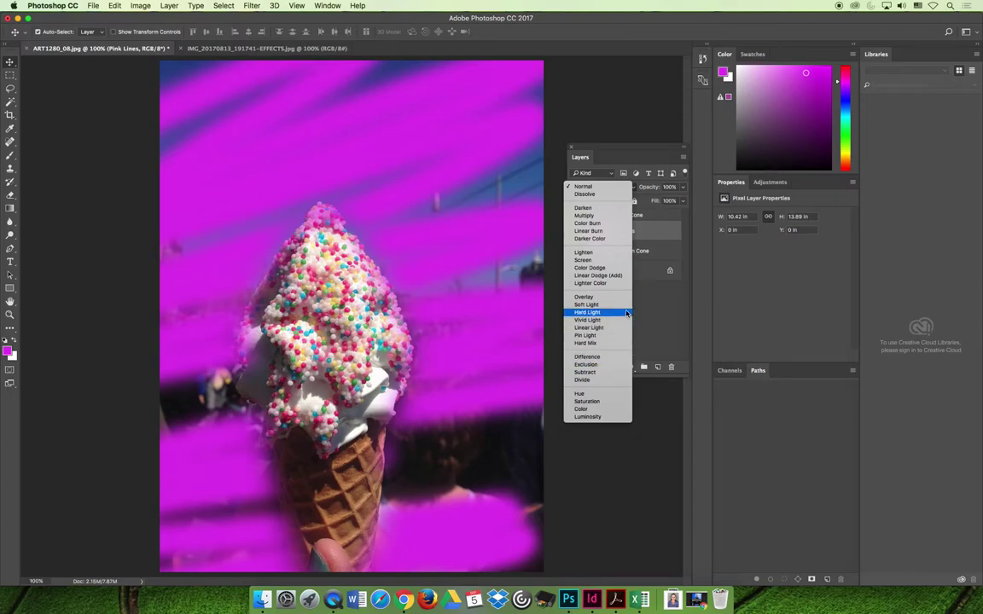
pyautogui.click(584, 186)
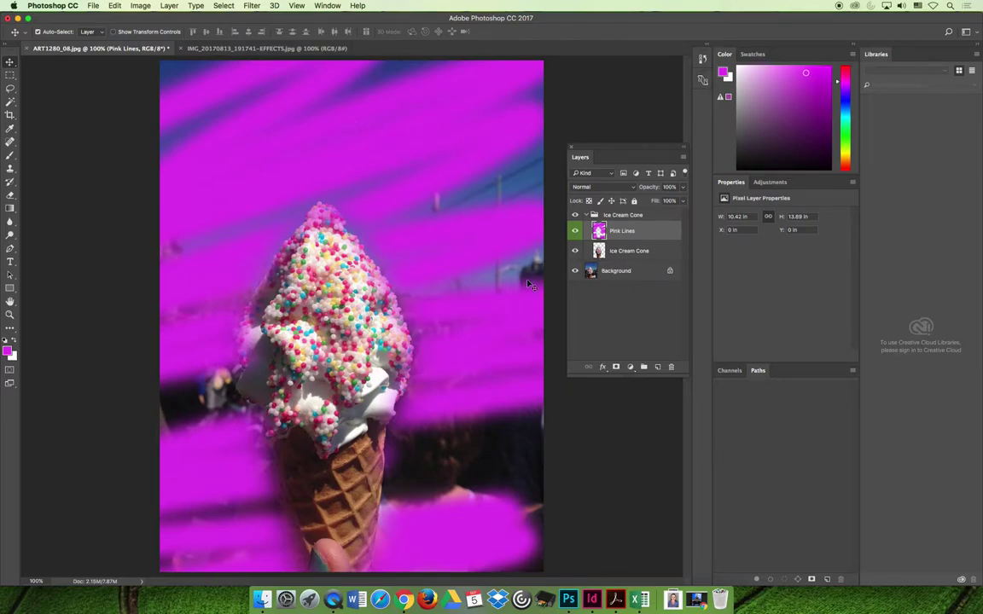
pyautogui.click(598, 187)
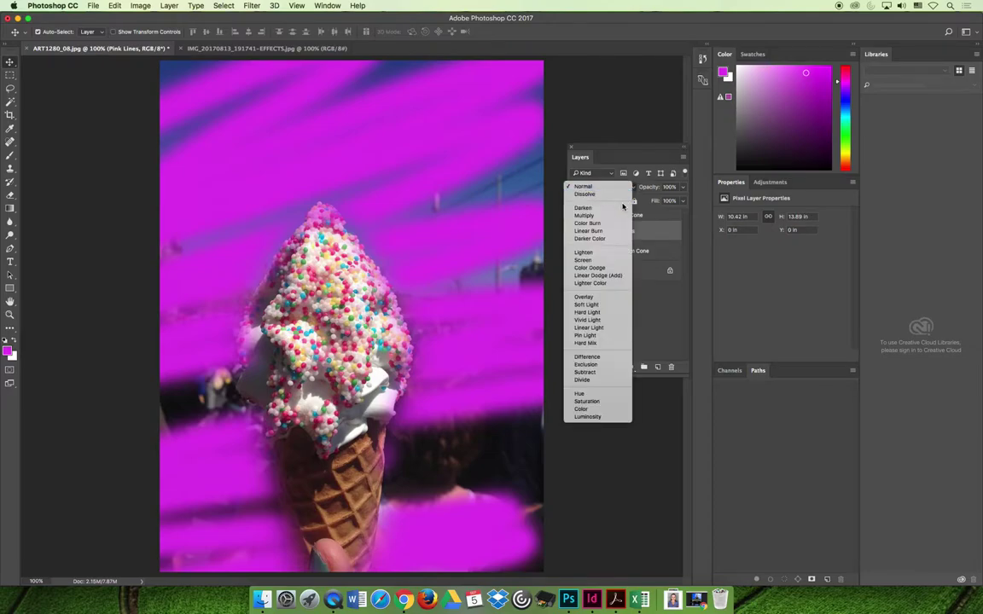
pyautogui.click(623, 210)
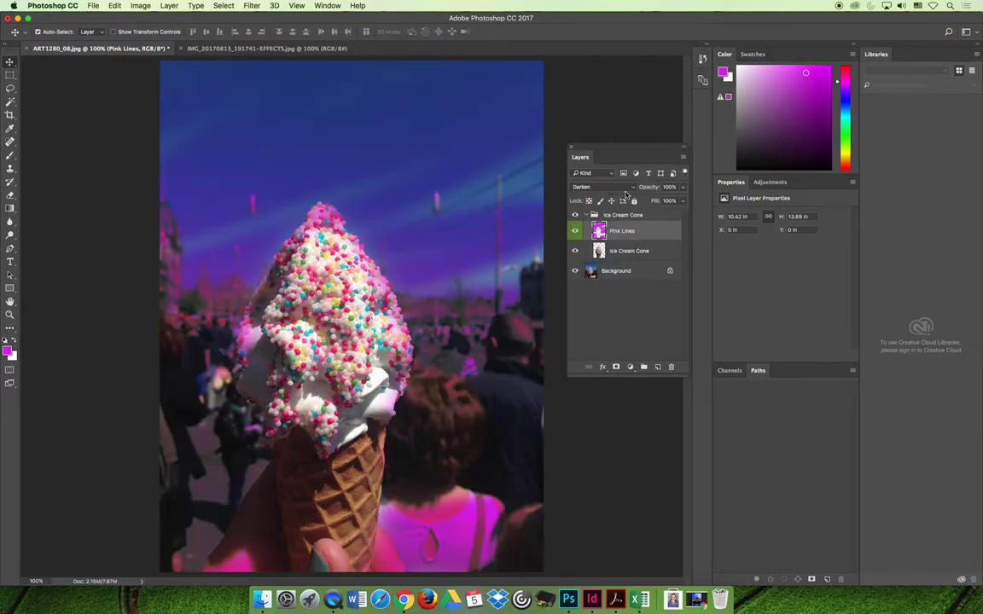
pyautogui.click(618, 187)
pyautogui.click(625, 194)
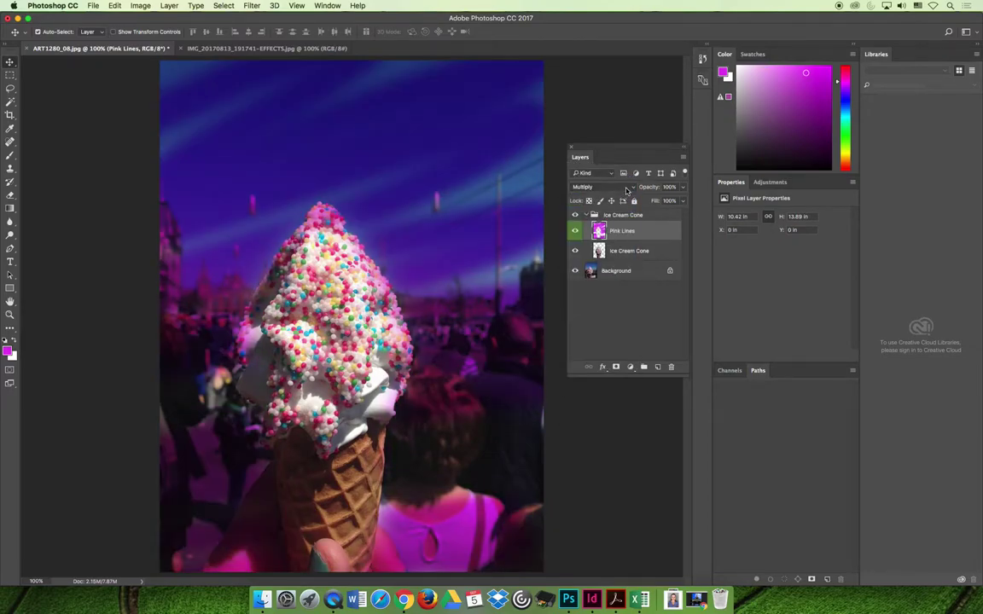
# Try the Overlay and Hue blending modes on the Pink Lines layer and restore it to Normal.
pyautogui.click(623, 187)
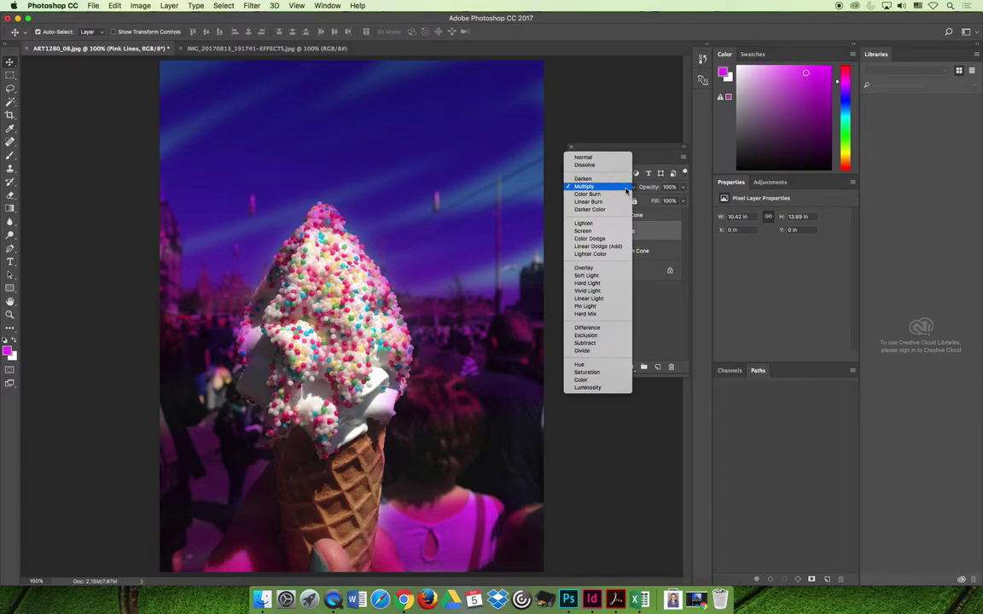
pyautogui.click(604, 268)
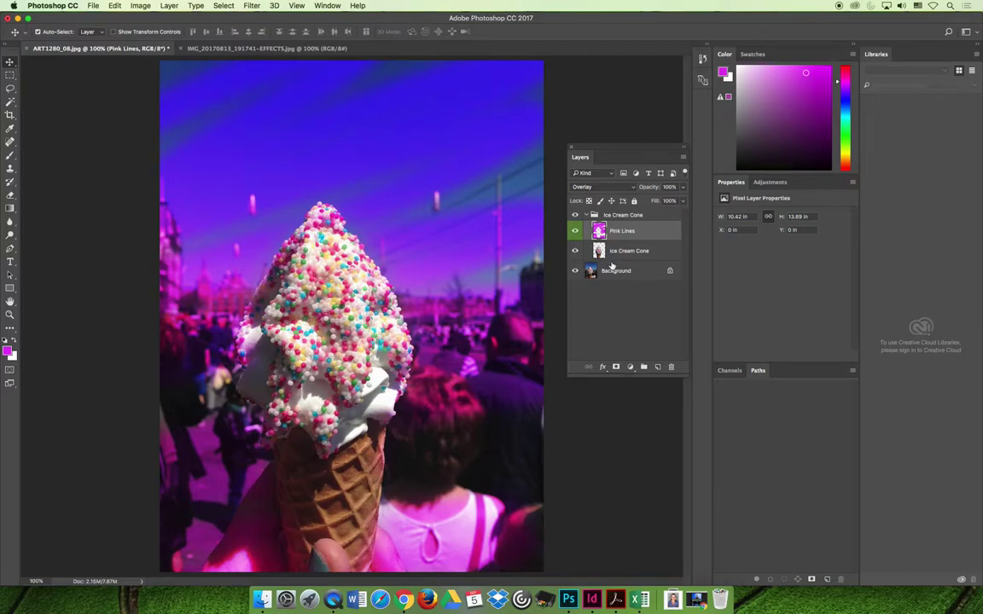
pyautogui.click(584, 187)
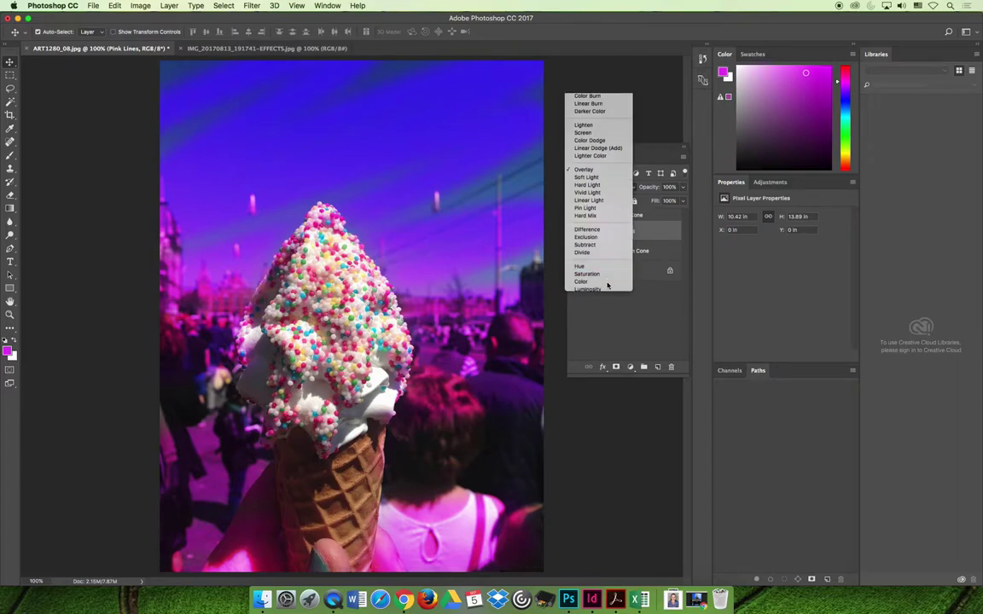
pyautogui.click(608, 285)
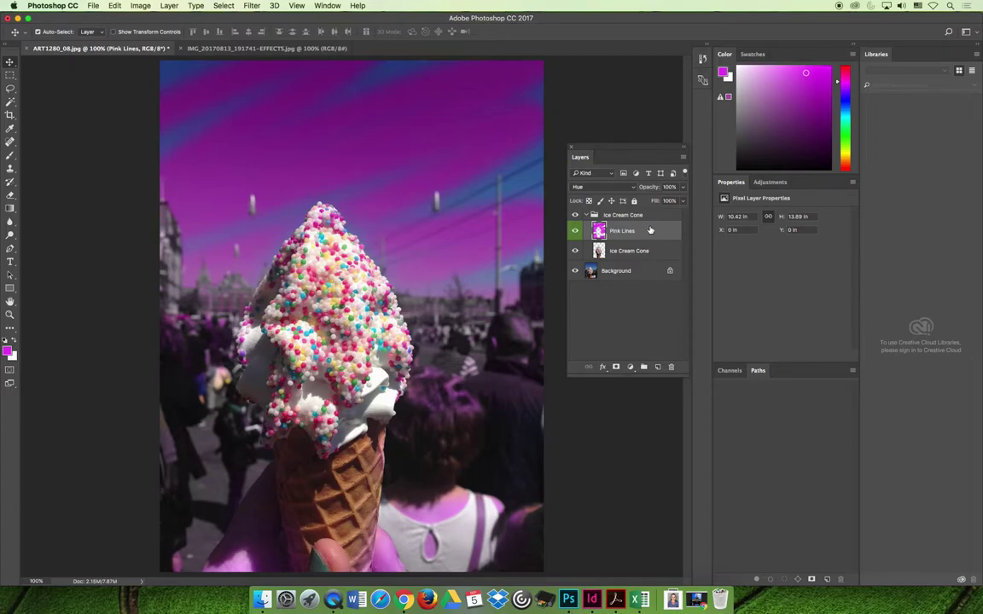
pyautogui.click(601, 187)
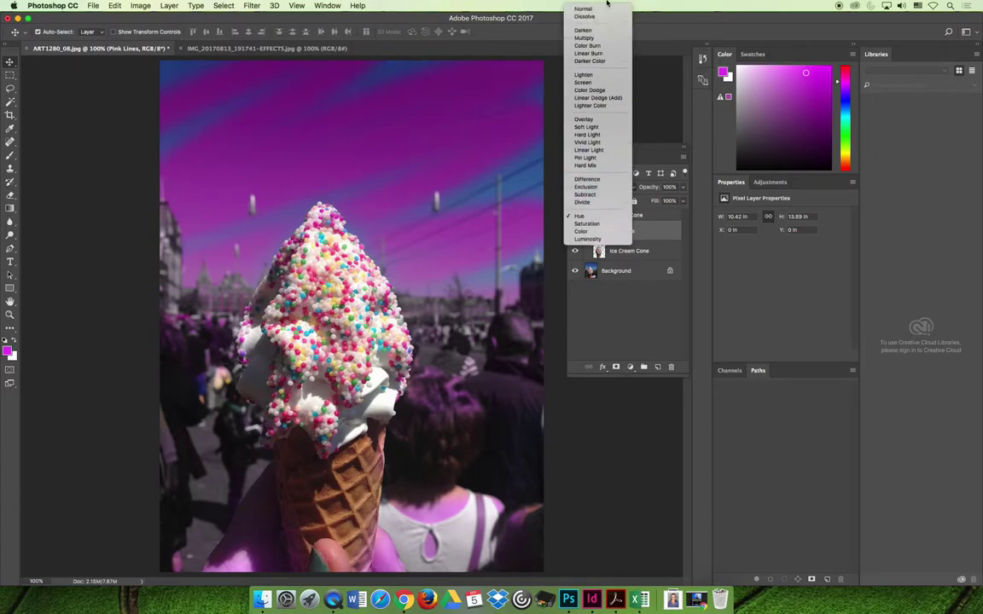
pyautogui.click(580, 7)
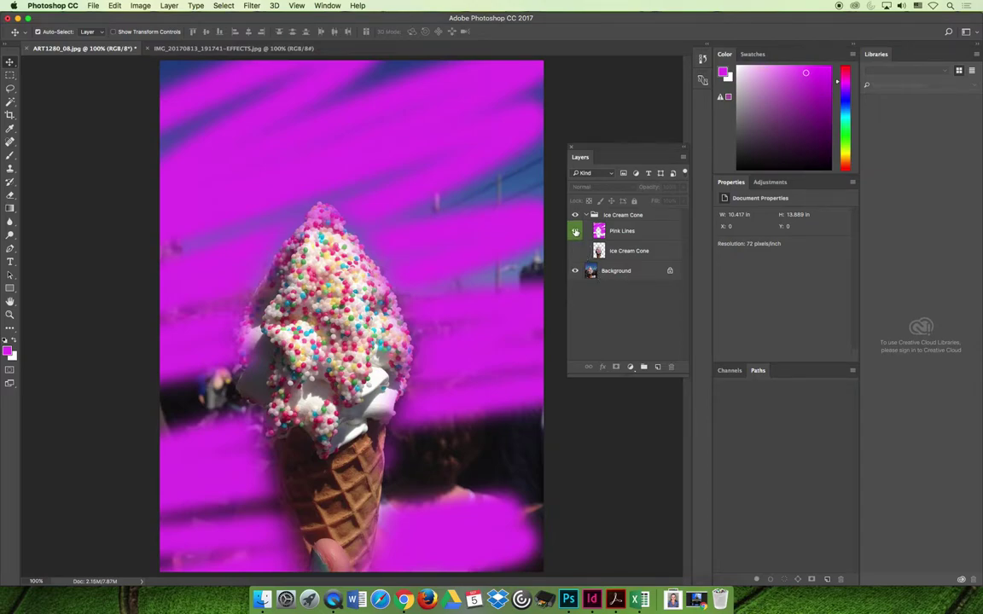
# Hide the Pink Lines and Ice Cream Cone layers and add an empty layer directly above the Background.
pyautogui.keyDown('alt'); pyautogui.click(575, 270); pyautogui.keyUp('alt')
pyautogui.click(623, 272)
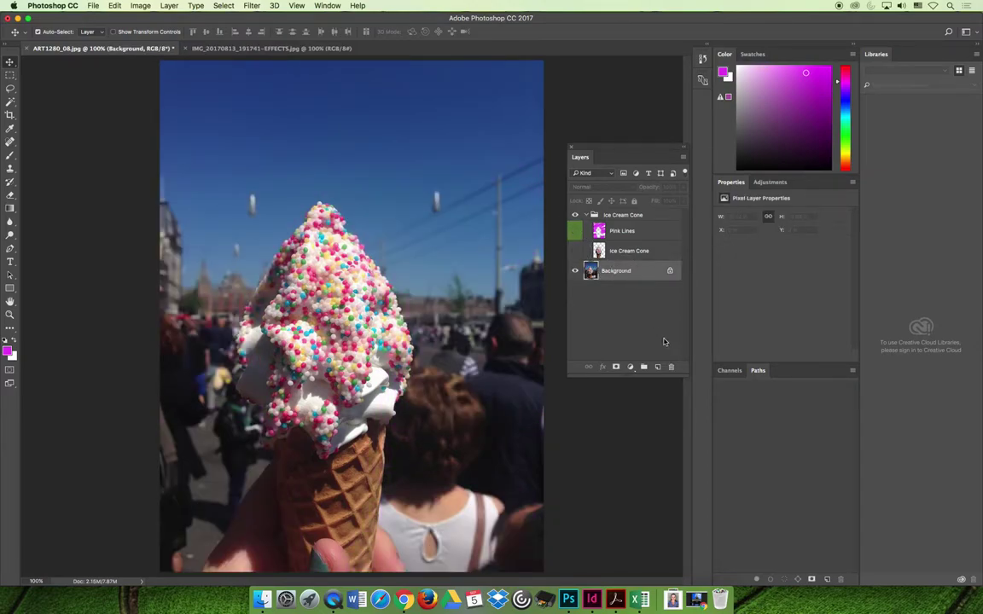
pyautogui.click(657, 367)
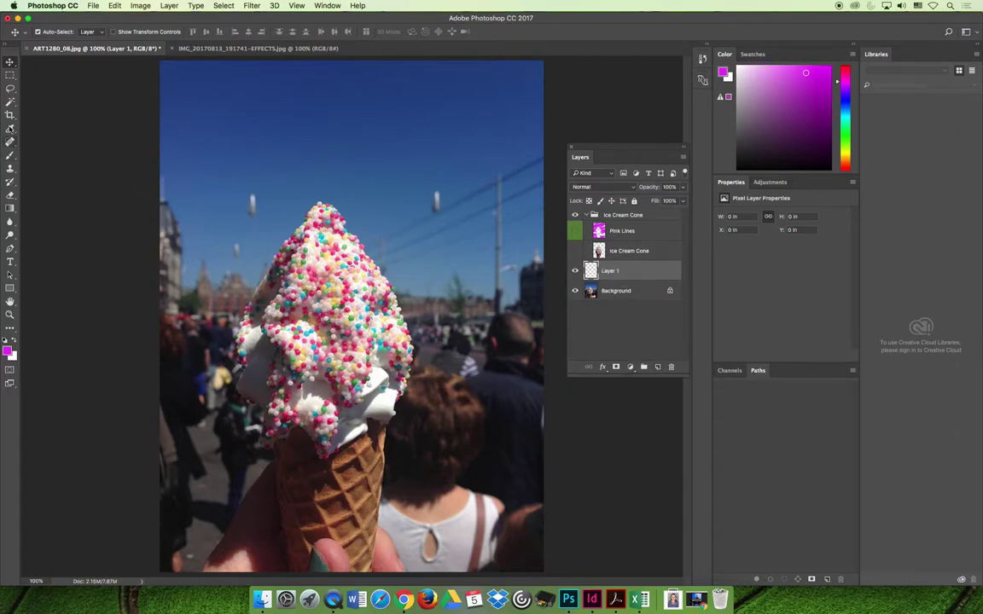
# Select the entire canvas with a rectangular marquee and fill the new layer with a bright yellow-green color in Normal mode at 100% opacity.
pyautogui.click(11, 75)
pyautogui.moveTo(151, 60)
pyautogui.mouseDown()
pyautogui.moveTo(465, 378)
pyautogui.moveTo(546, 570)
pyautogui.mouseUp()
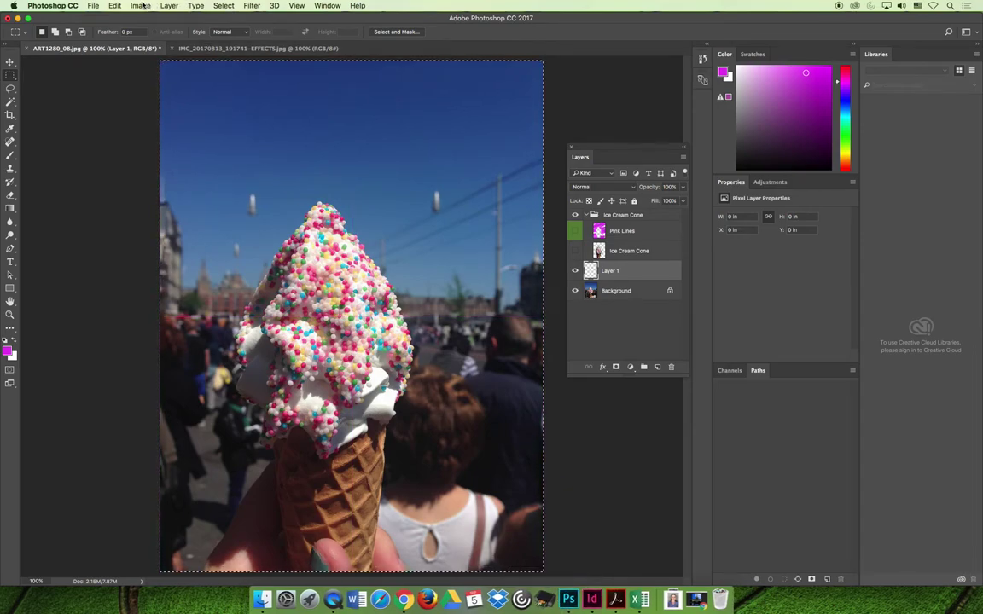
pyautogui.click(114, 6)
pyautogui.click(150, 171)
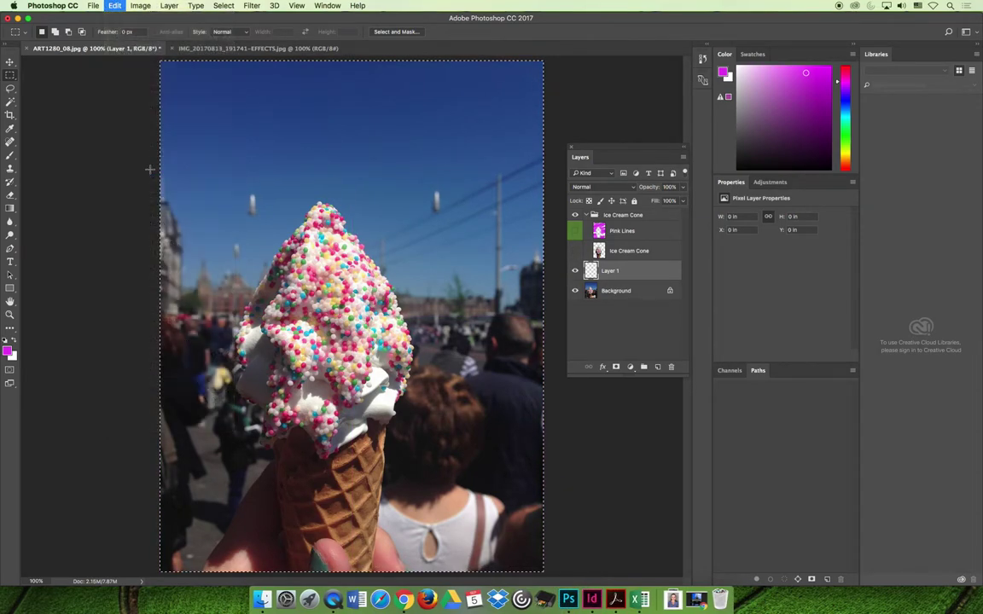
pyautogui.click(504, 239)
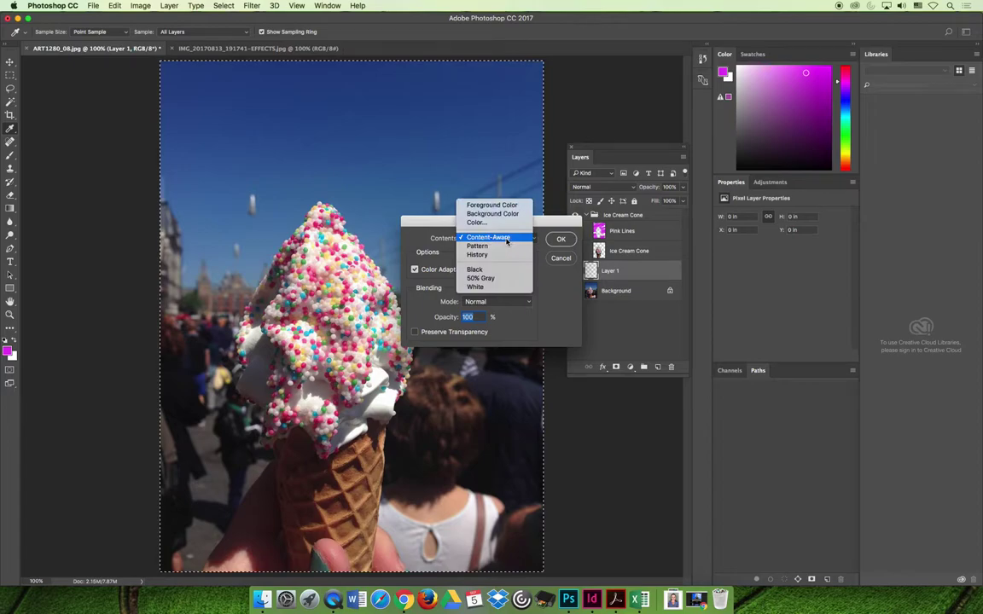
pyautogui.click(490, 222)
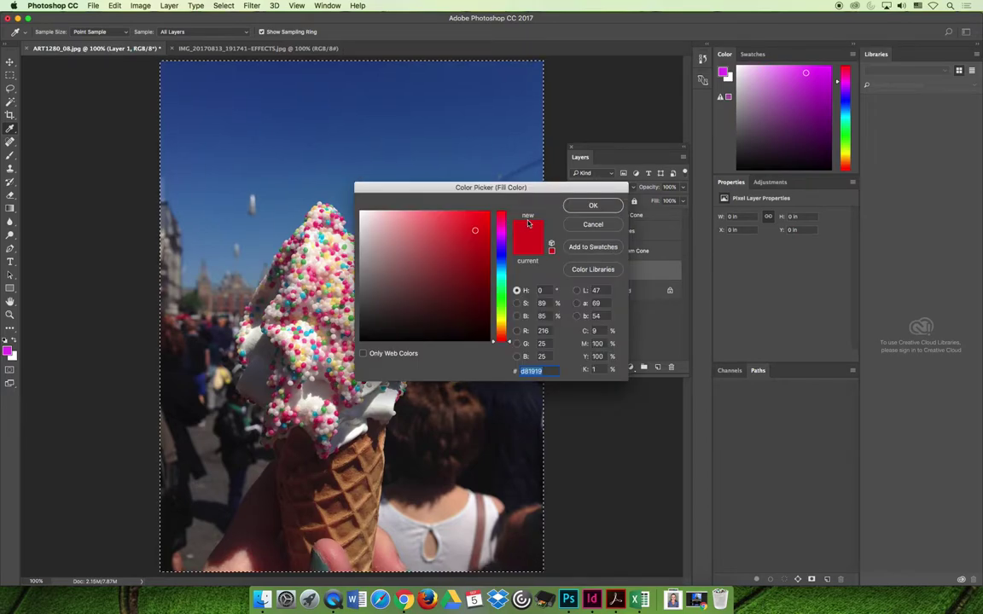
pyautogui.click(501, 256)
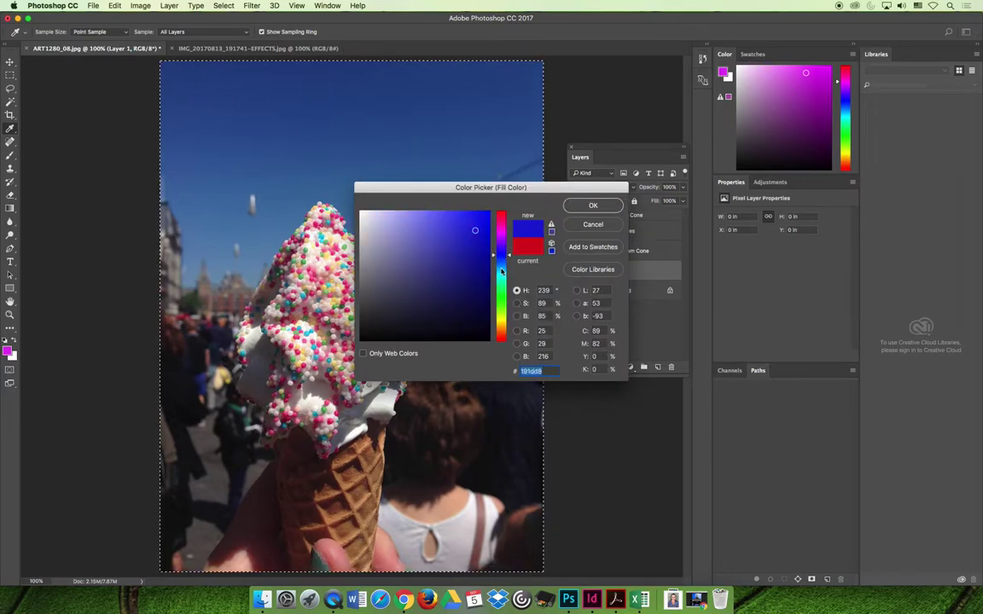
pyautogui.click(501, 287)
pyautogui.click(502, 317)
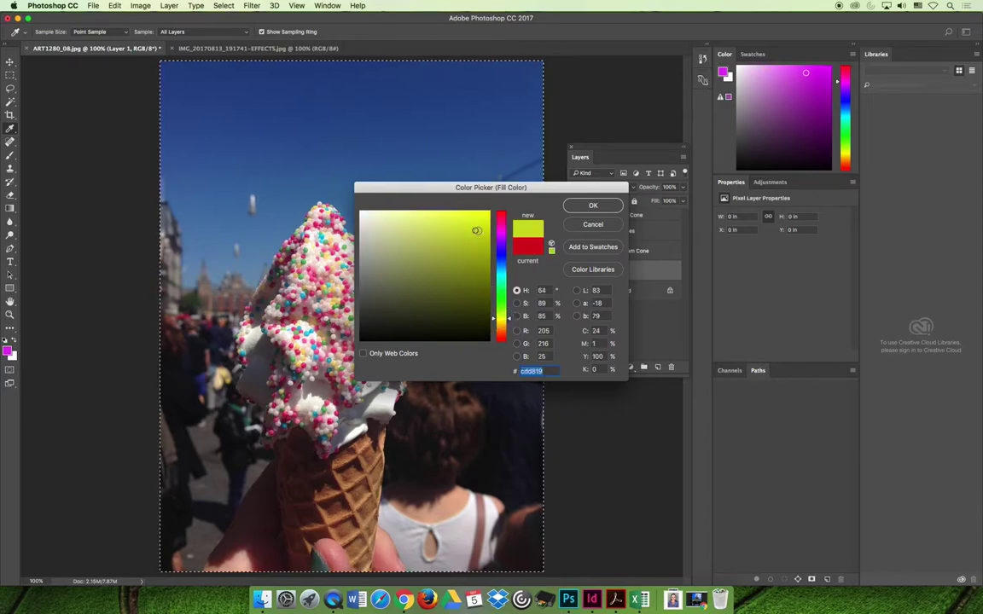
pyautogui.click(593, 205)
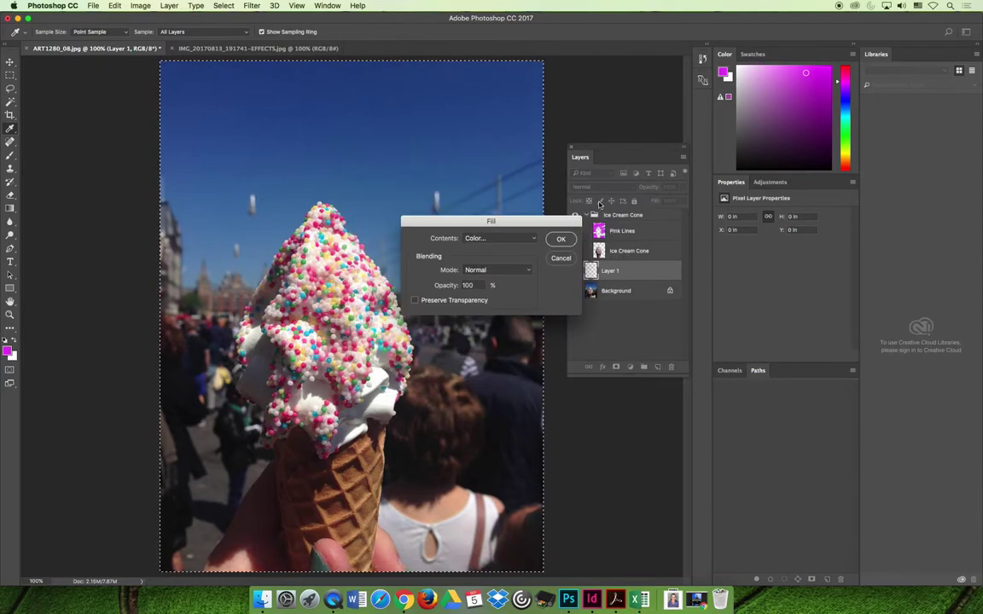
pyautogui.click(555, 242)
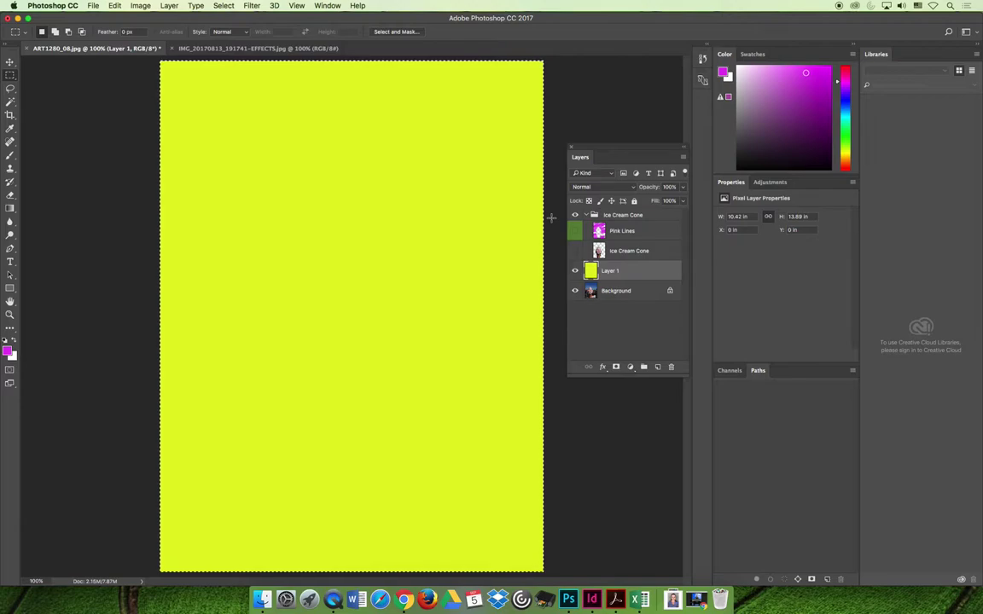
# Set the yellow-green layer's blending mode to Hue and toggle its visibility to compare the image with and without it.
pyautogui.click(620, 187)
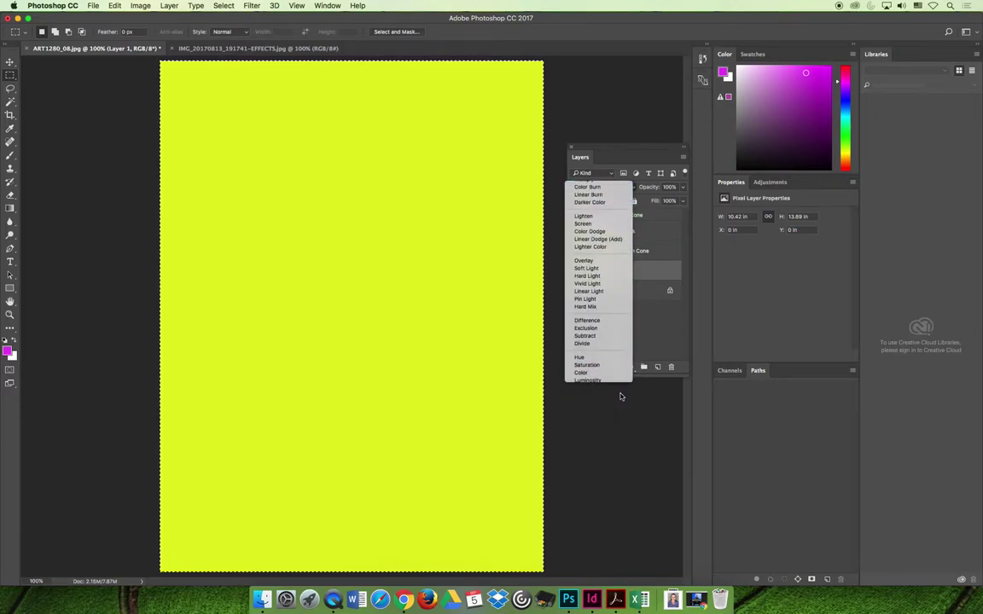
pyautogui.click(620, 394)
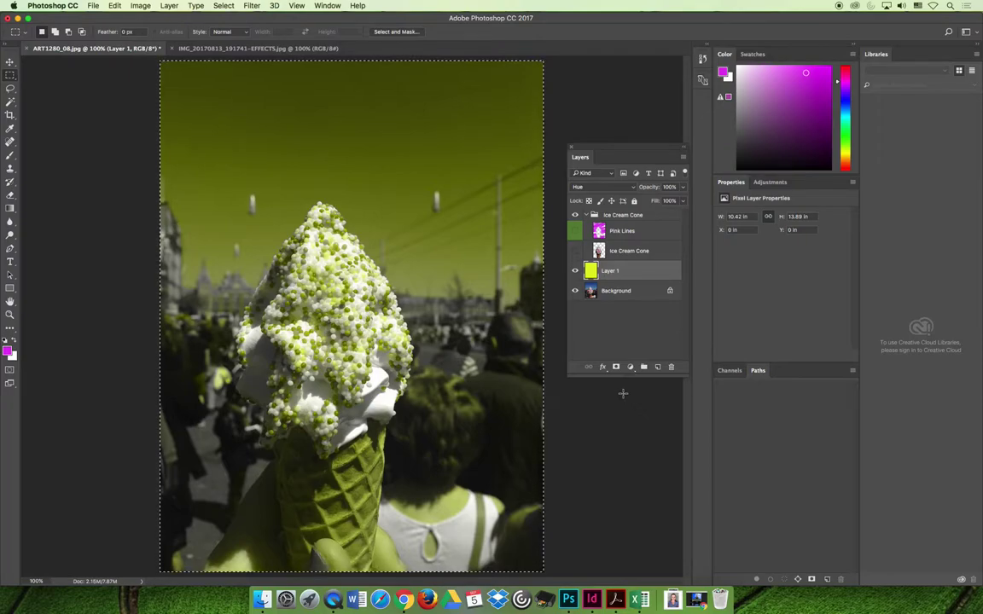
pyautogui.click(575, 272)
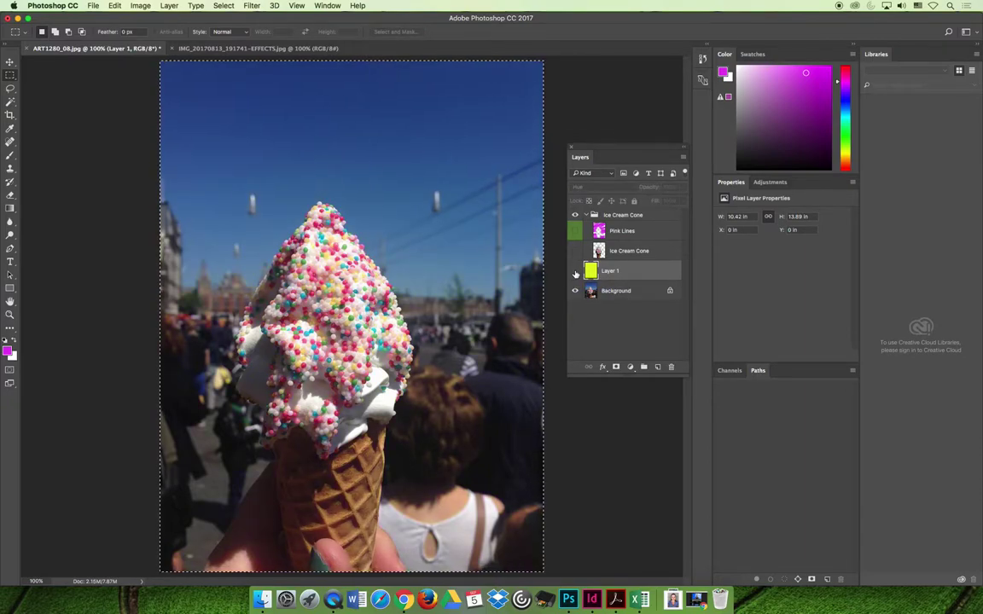
pyautogui.click(575, 271)
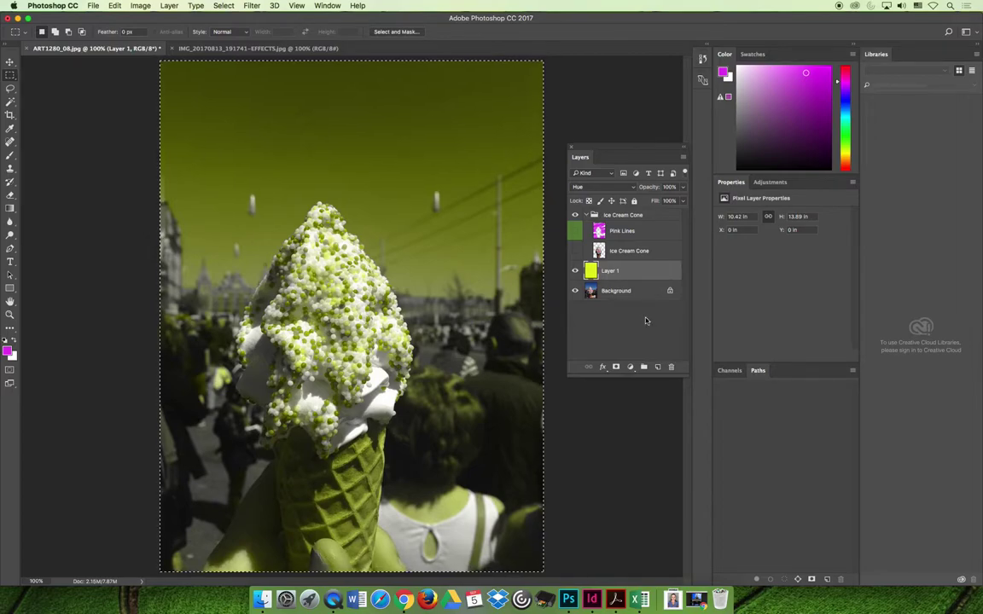
# Try the Color blending mode on the yellow-green layer and delete that layer.
pyautogui.click(589, 187)
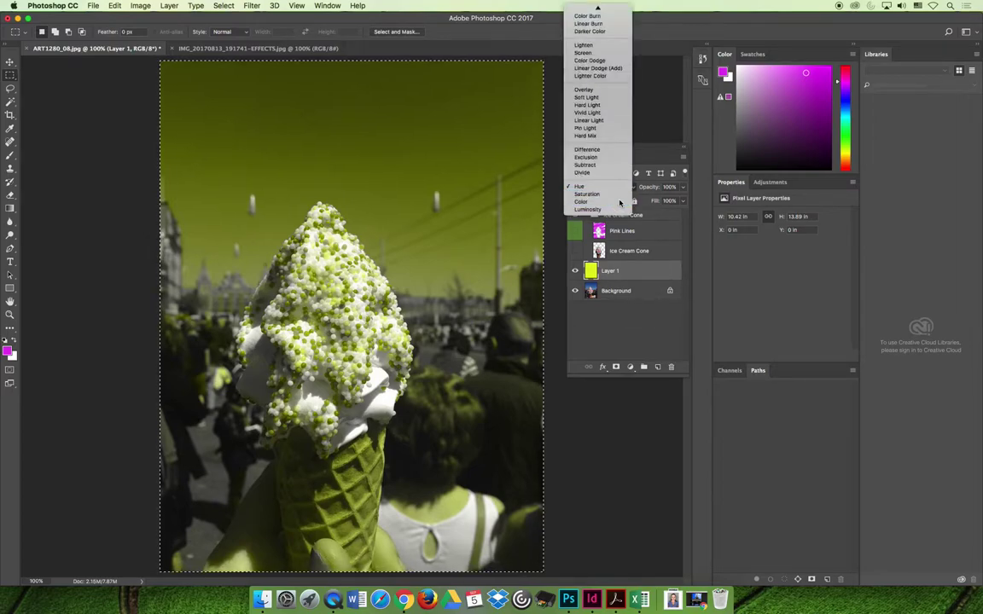
pyautogui.click(620, 202)
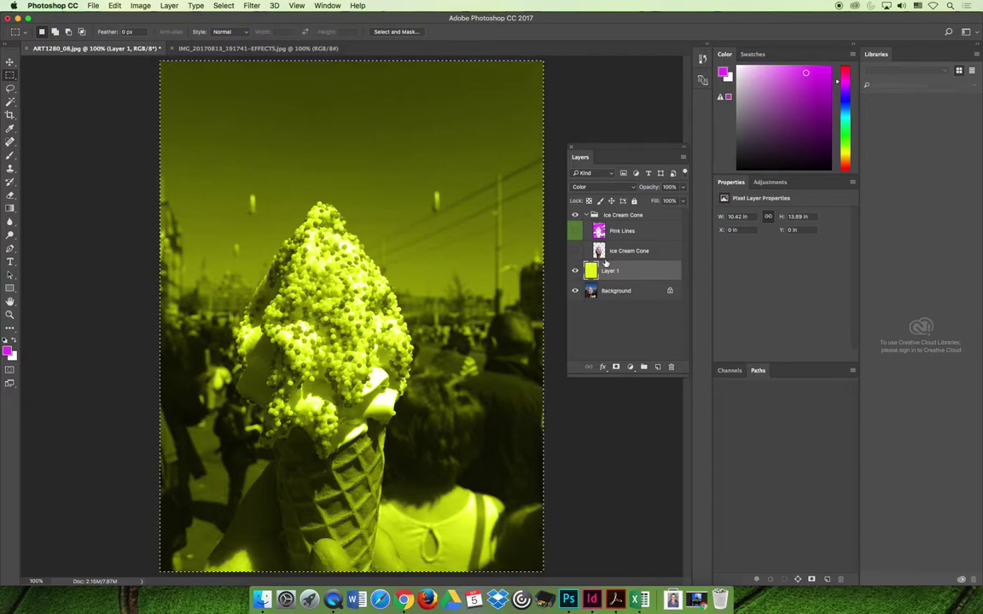
pyautogui.click(671, 367)
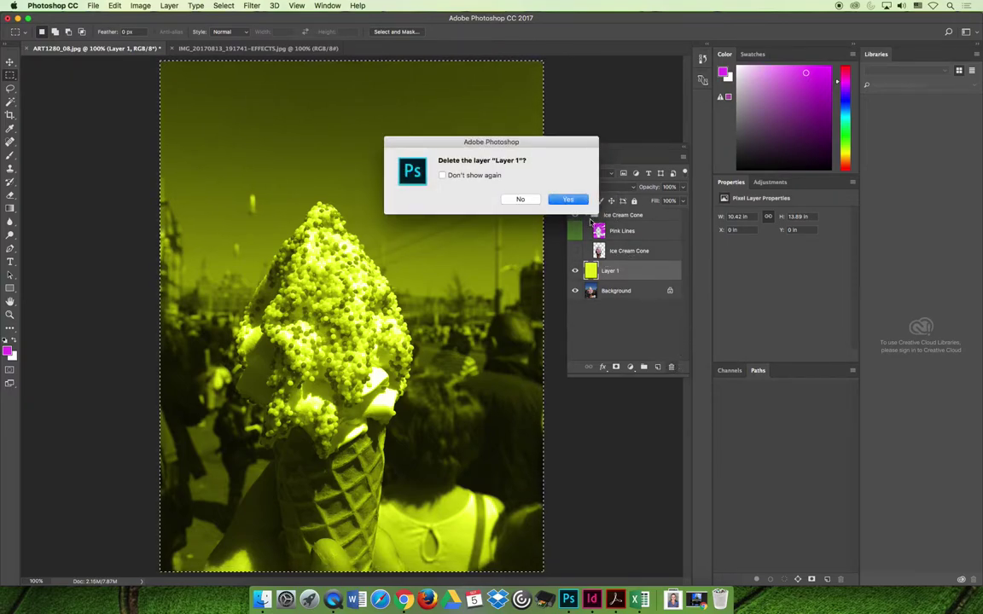
pyautogui.press('Return')
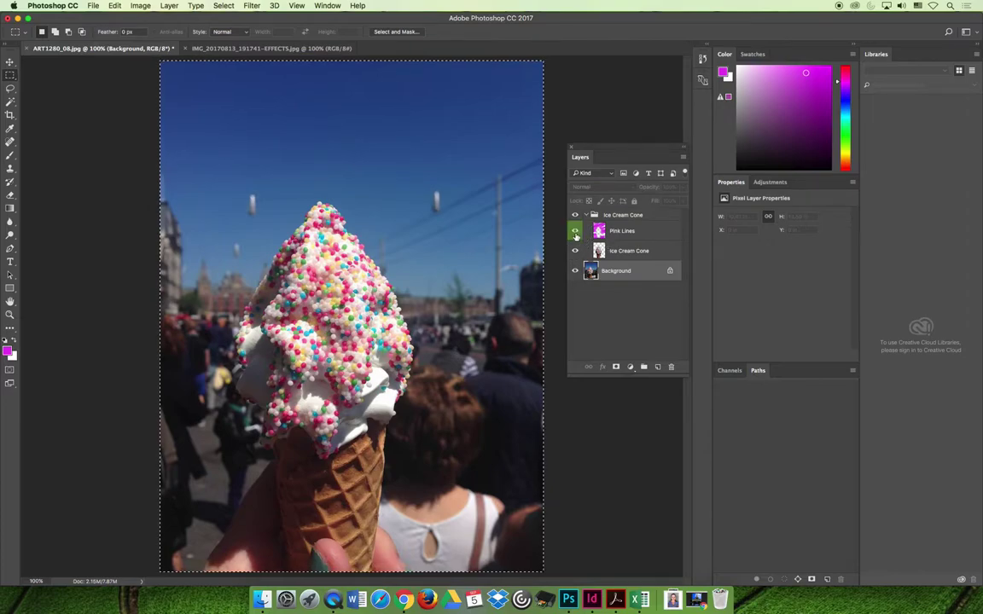
# Make the Pink Lines and Ice Cream Cone layers visible and lower the Pink Lines opacity to 62%.
pyautogui.click(575, 233)
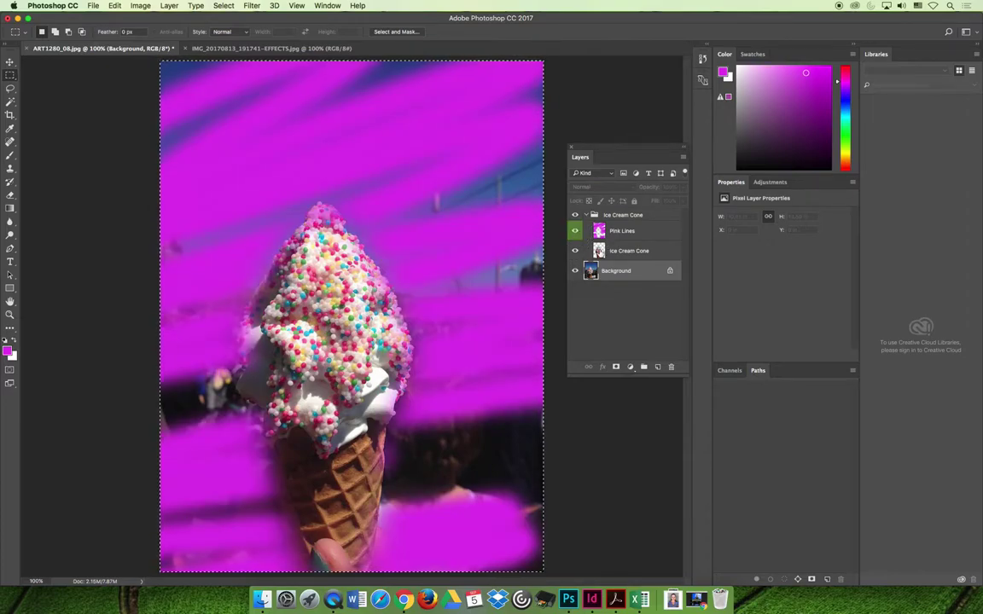
pyautogui.click(631, 232)
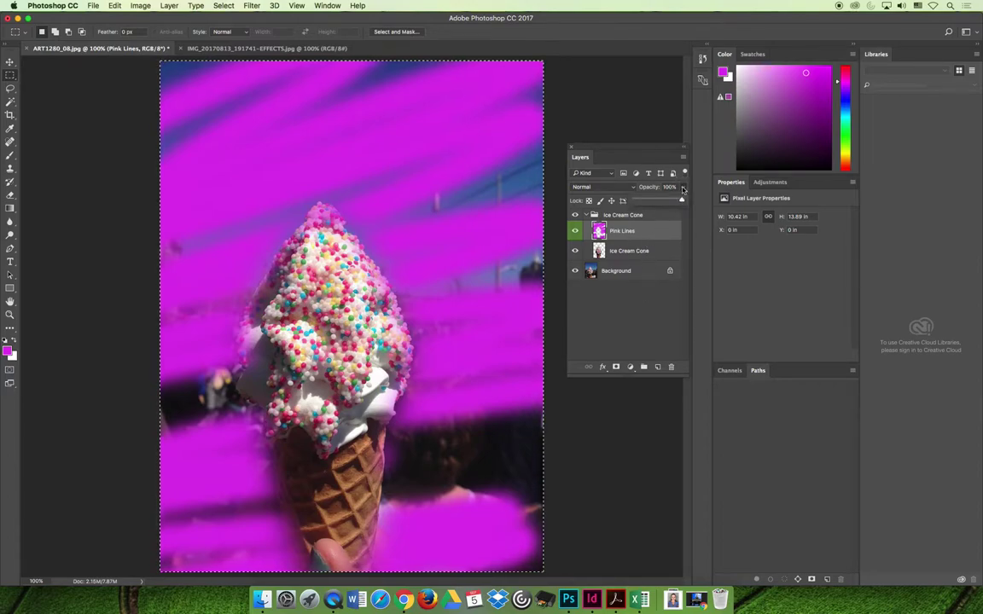
pyautogui.moveTo(682, 186); pyautogui.dragTo(665, 201)
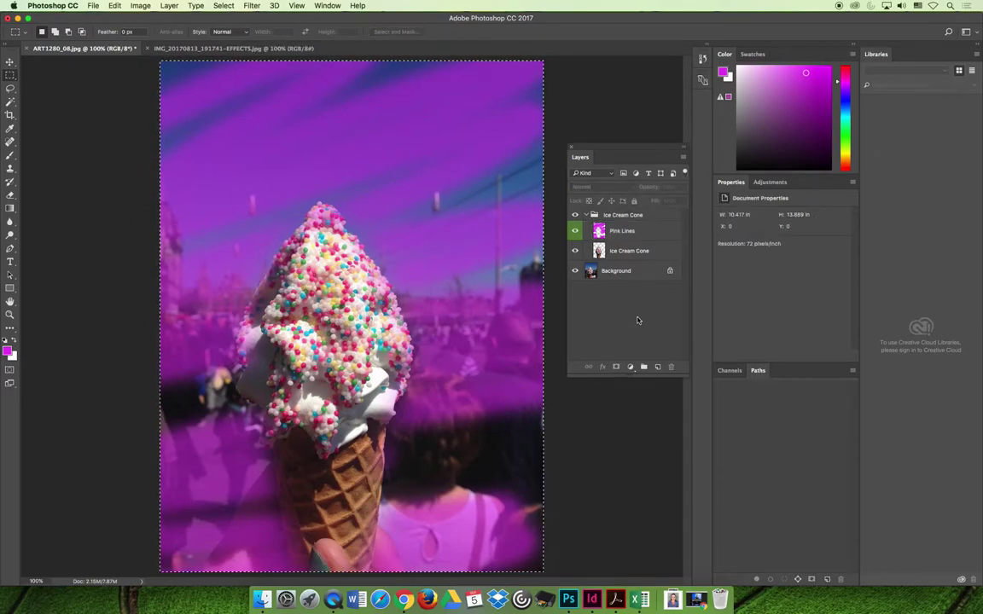
# Set the Ice Cream Cone layer to Overlay at 61% opacity and toggle the Ice Cream Cone group's visibility to compare.
pyautogui.click(615, 251)
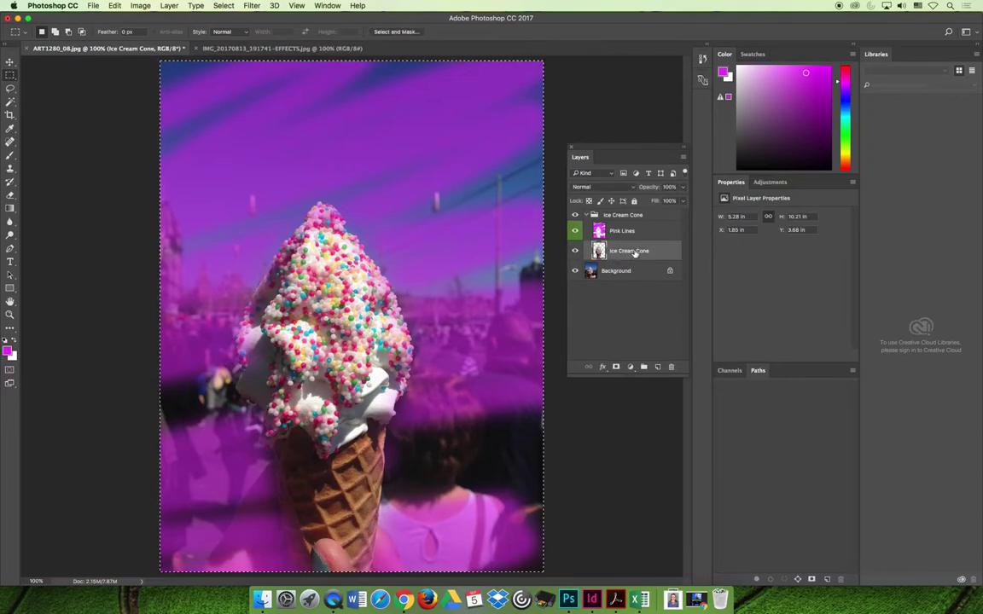
pyautogui.click(595, 187)
pyautogui.click(602, 299)
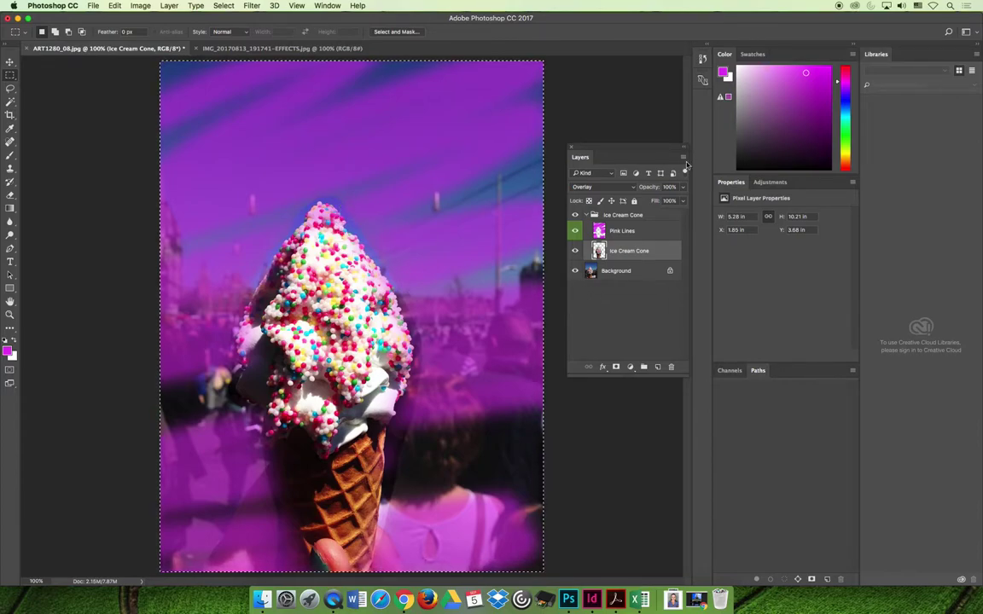
pyautogui.click(683, 187)
pyautogui.moveTo(674, 200); pyautogui.dragTo(657, 200)
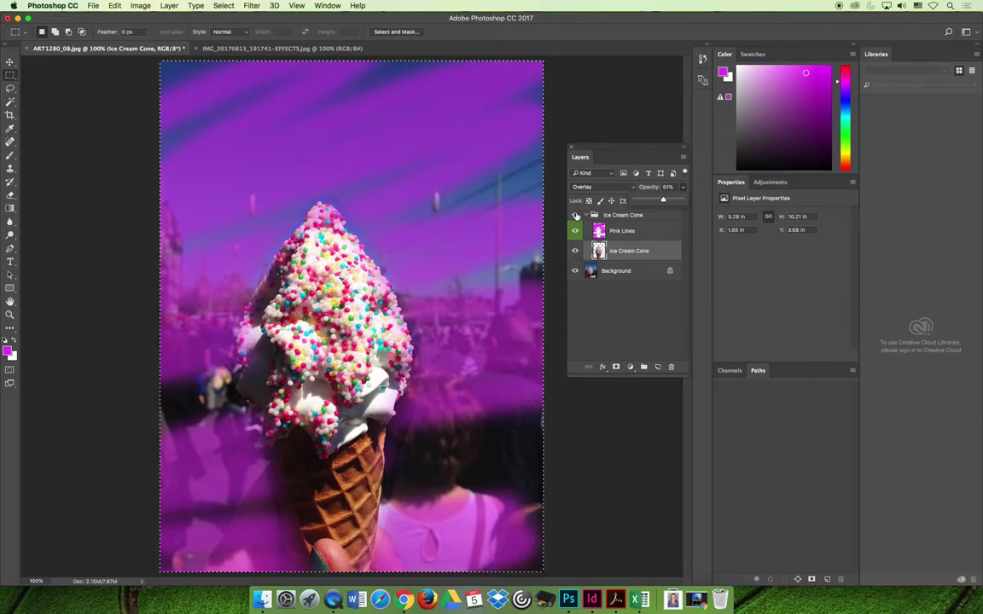
pyautogui.click(576, 215)
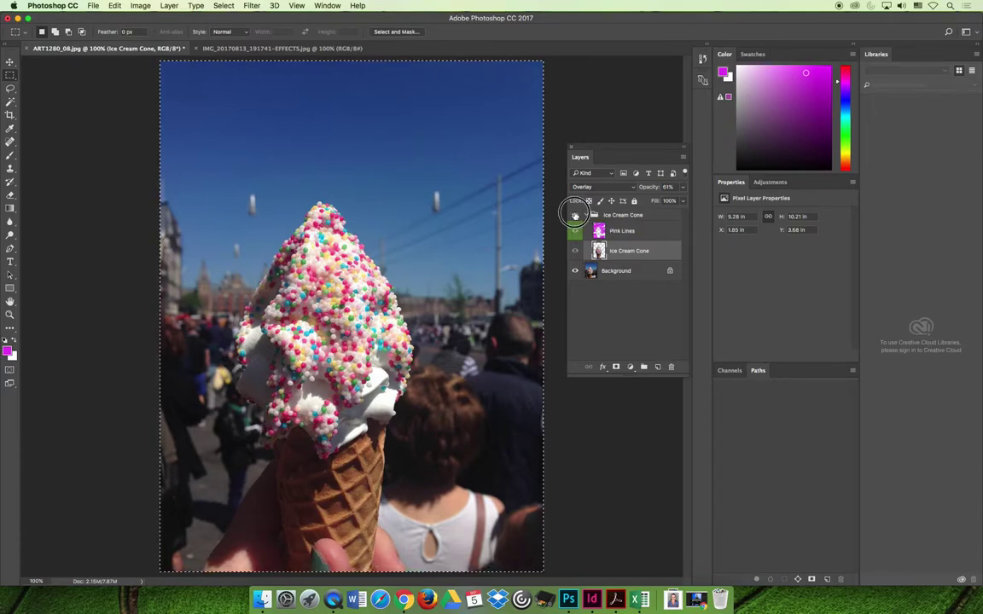
pyautogui.click(575, 215)
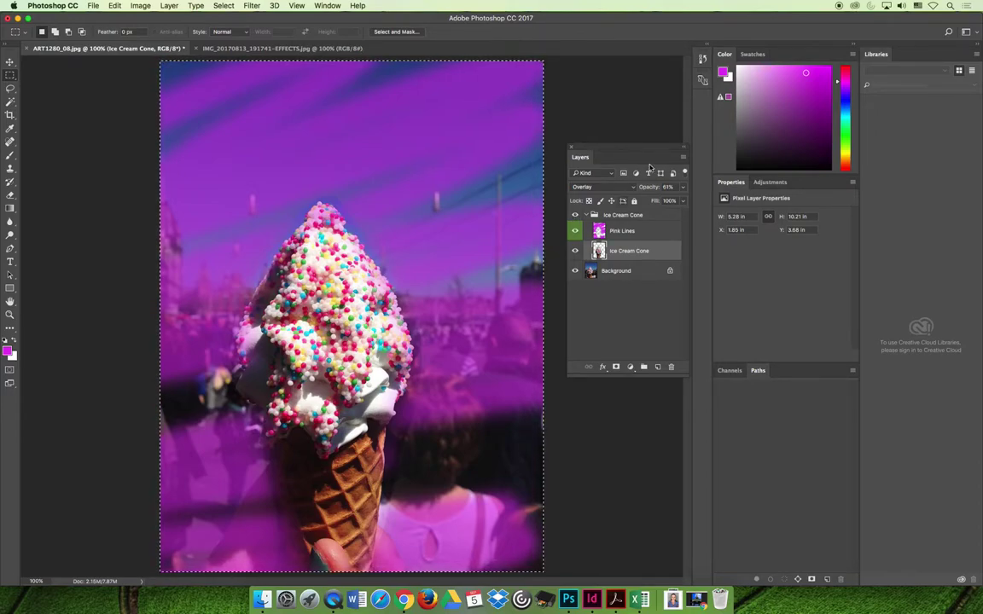
# Restore the Ice Cream Cone layer to Normal blending mode at 100% opacity.
pyautogui.click(598, 187)
pyautogui.click(602, 76)
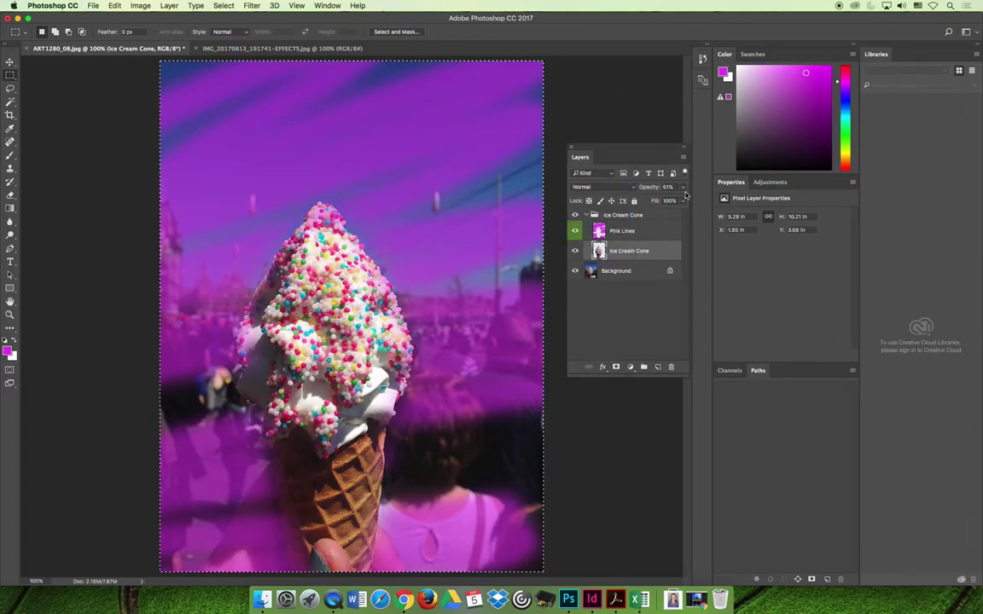
pyautogui.click(606, 287)
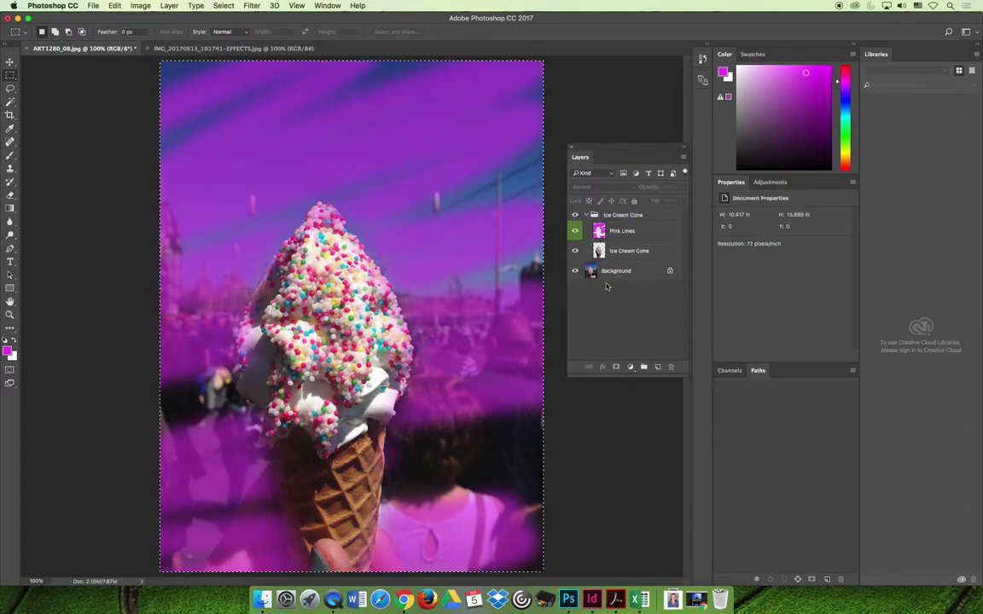
pyautogui.click(634, 251)
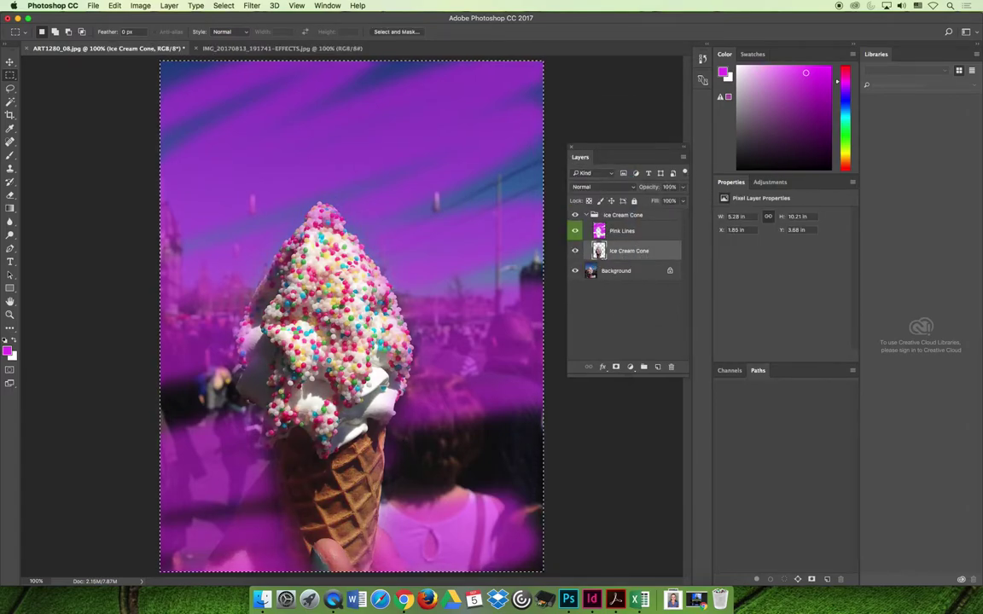
# Restore the Pink Lines layer to 100% opacity and leave no layer selected.
pyautogui.click(608, 230)
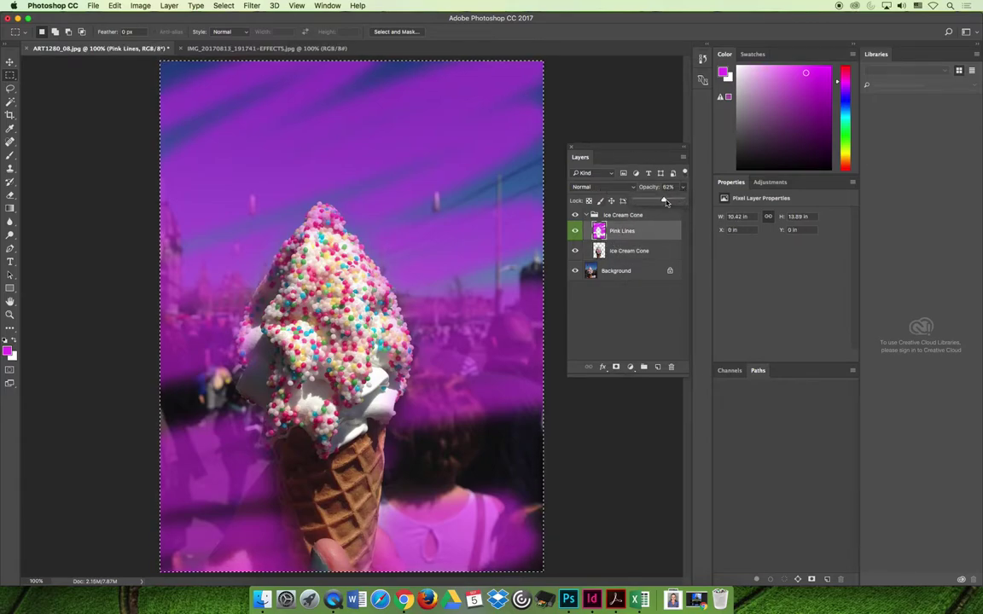
pyautogui.press('0')
pyautogui.click(645, 335)
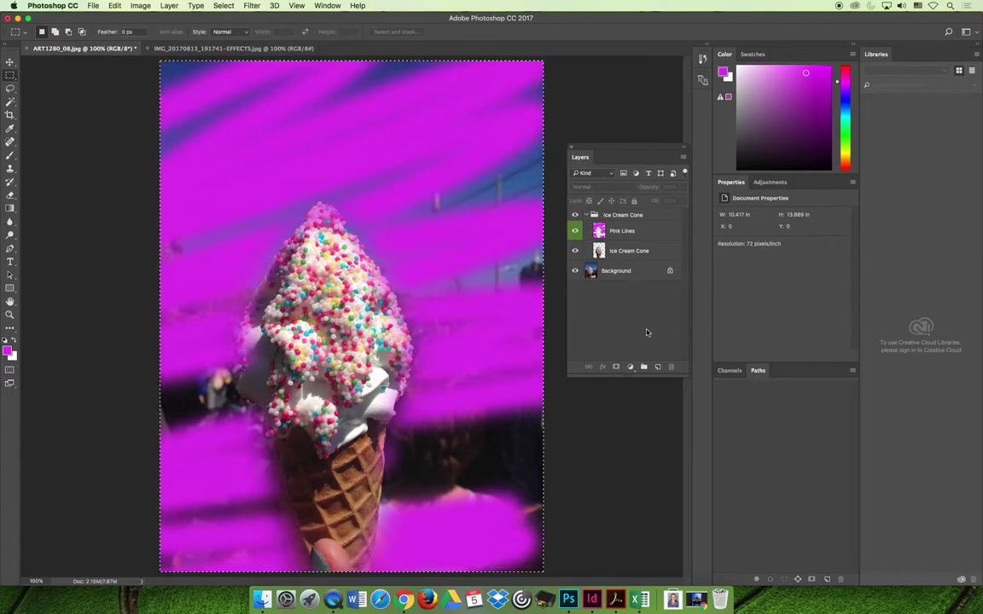
pyautogui.click(639, 232)
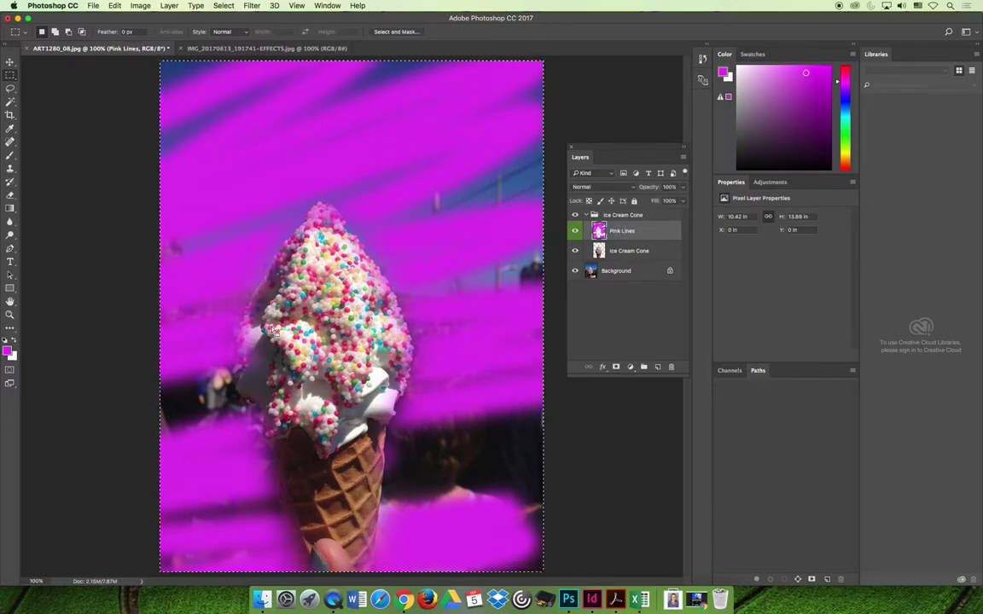
pyautogui.click(597, 252)
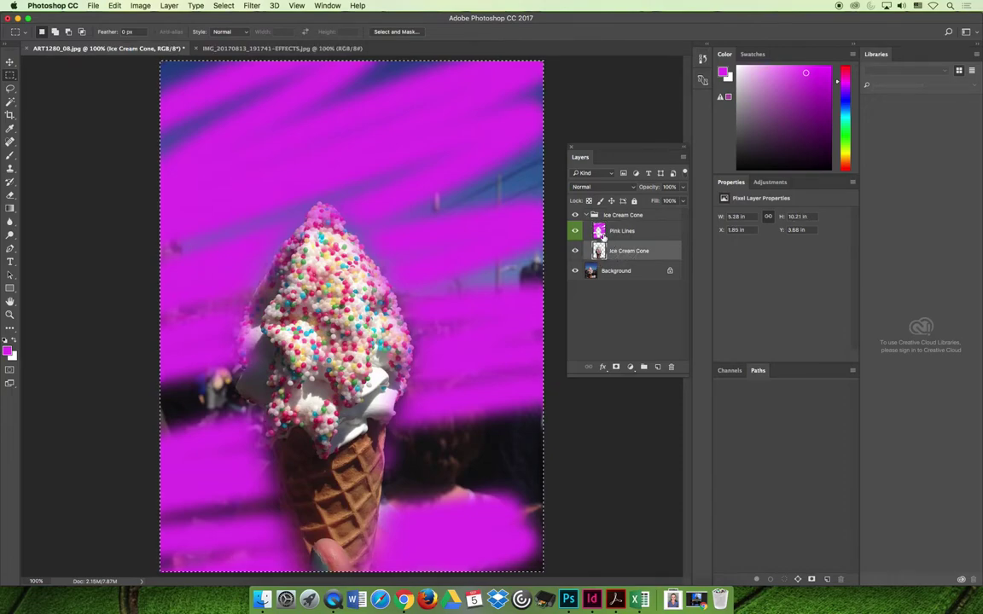
pyautogui.click(636, 232)
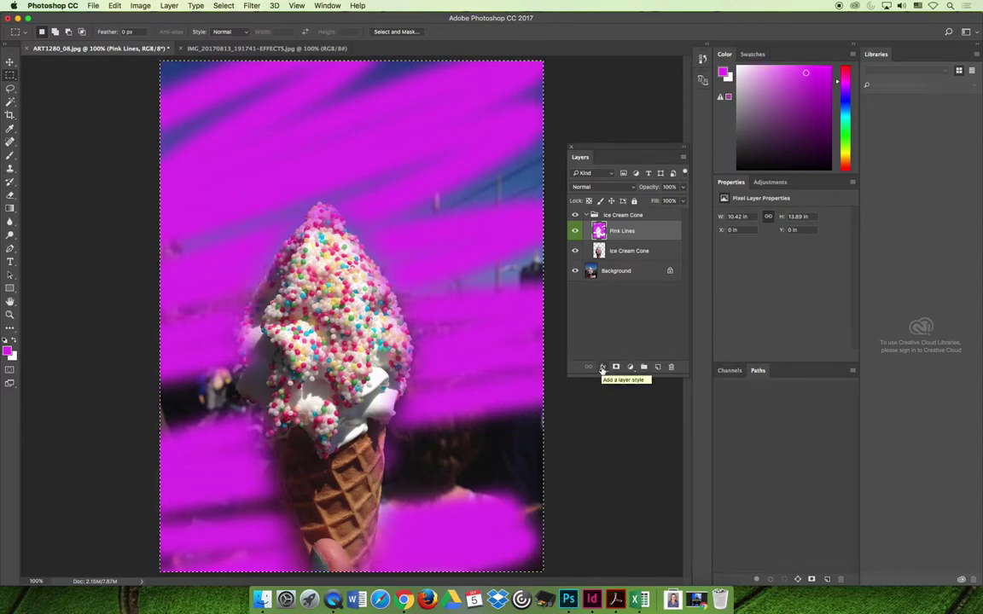
pyautogui.click(601, 368)
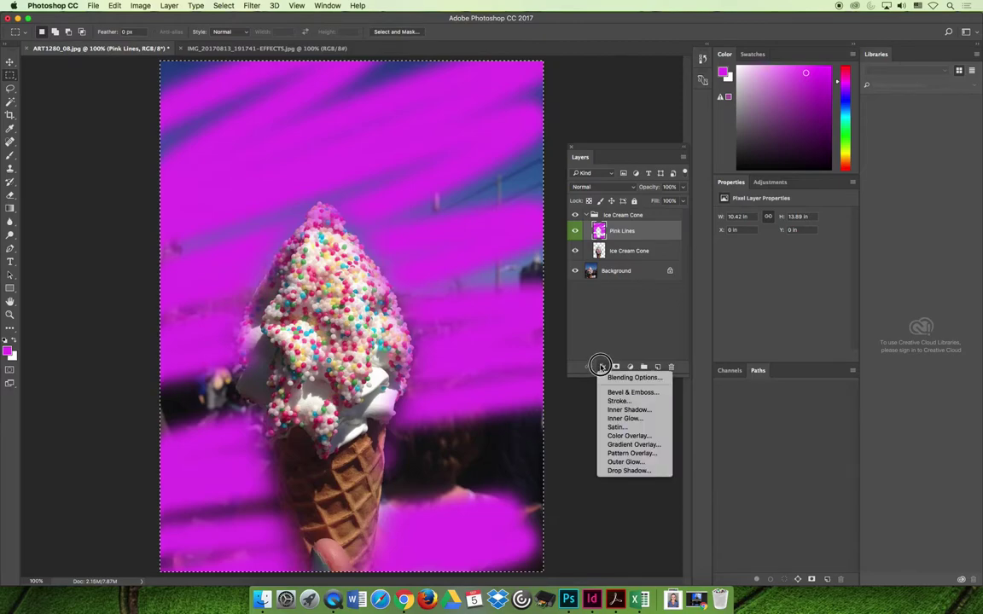
pyautogui.click(658, 394)
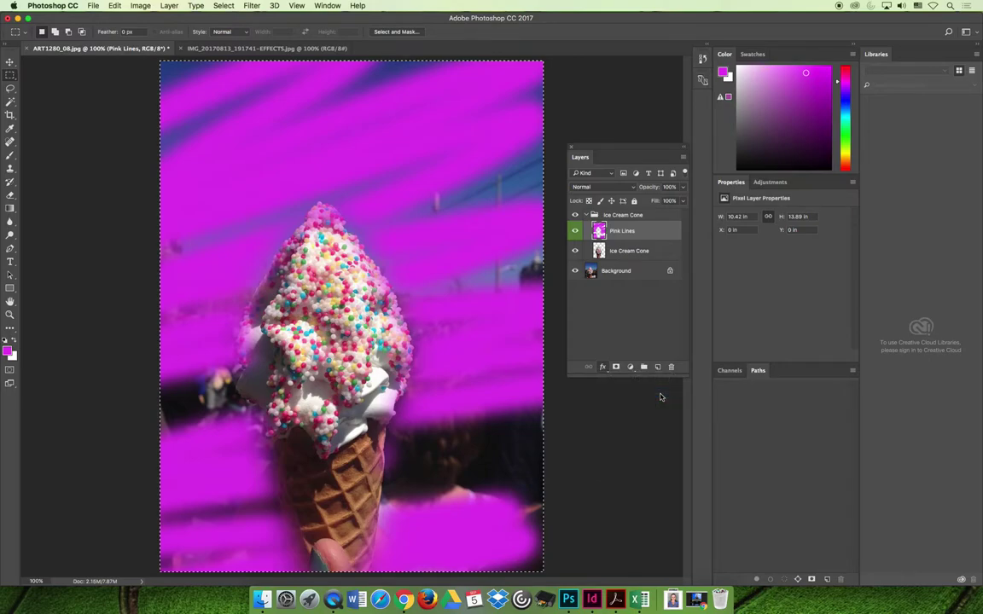
pyautogui.moveTo(536, 166); pyautogui.dragTo(696, 251)
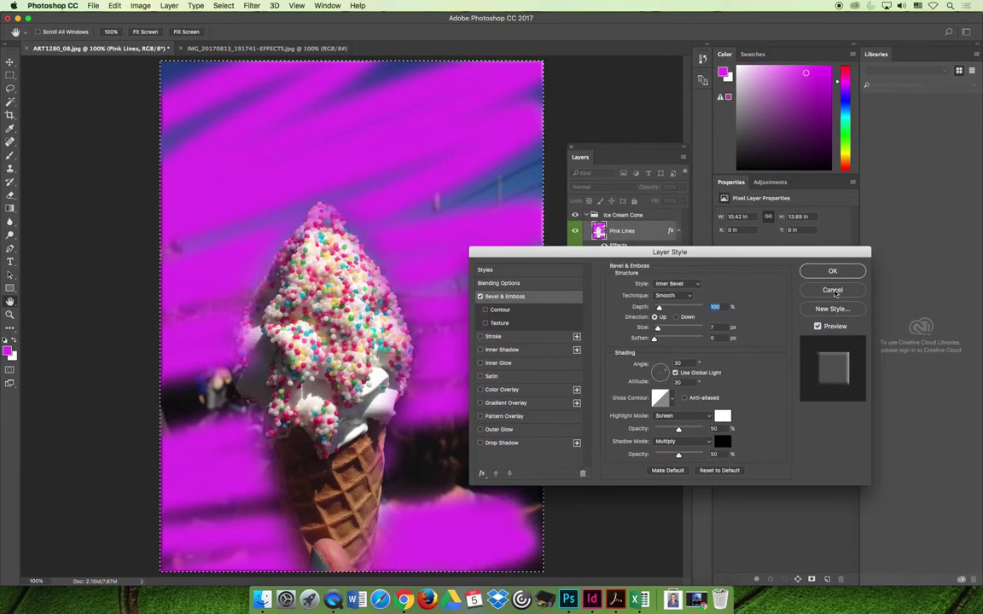
pyautogui.press('Escape')
# Clear the canvas selection and apply a Bevel & Emboss effect to the Pink Lines layer with Emboss style and 781% depth.
pyautogui.press('m')
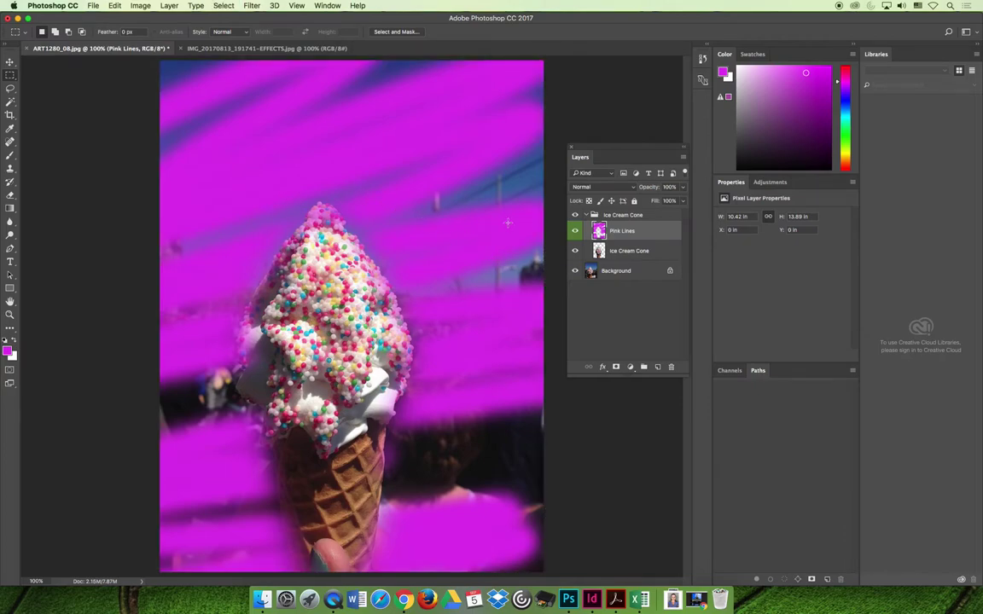
pyautogui.click(604, 367)
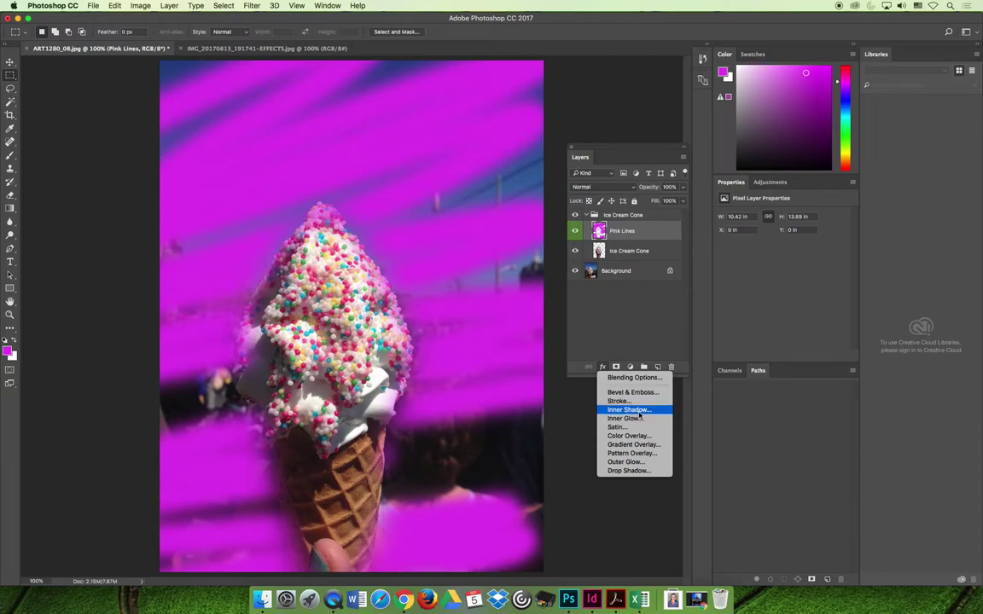
pyautogui.click(631, 391)
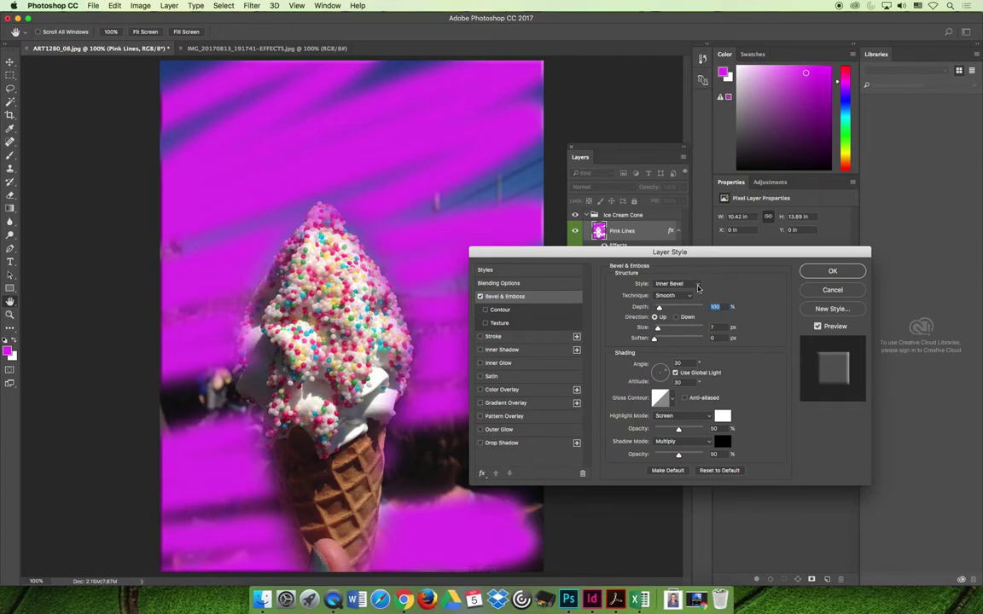
pyautogui.click(693, 283)
pyautogui.click(692, 292)
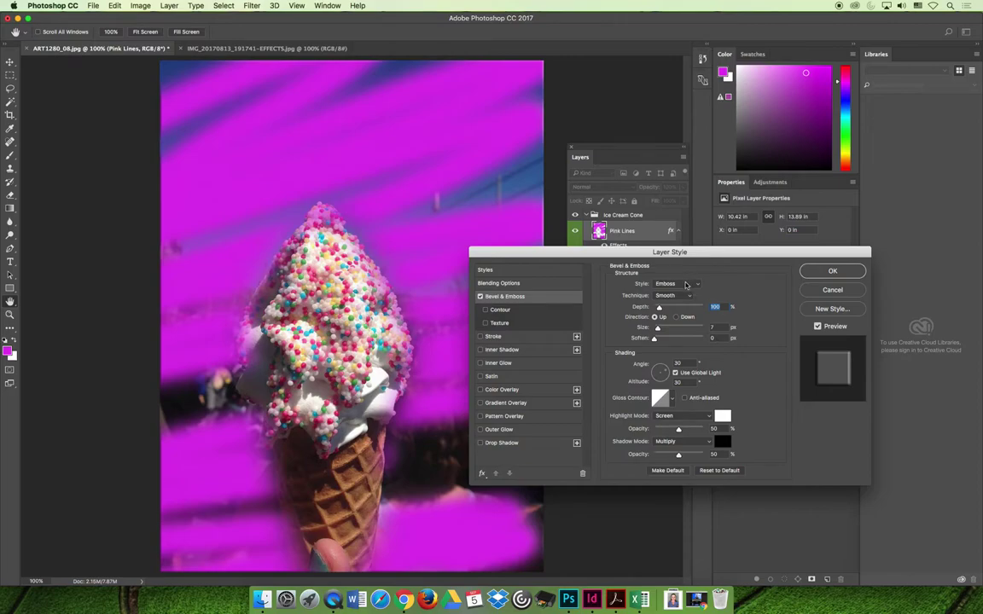
pyautogui.click(684, 308)
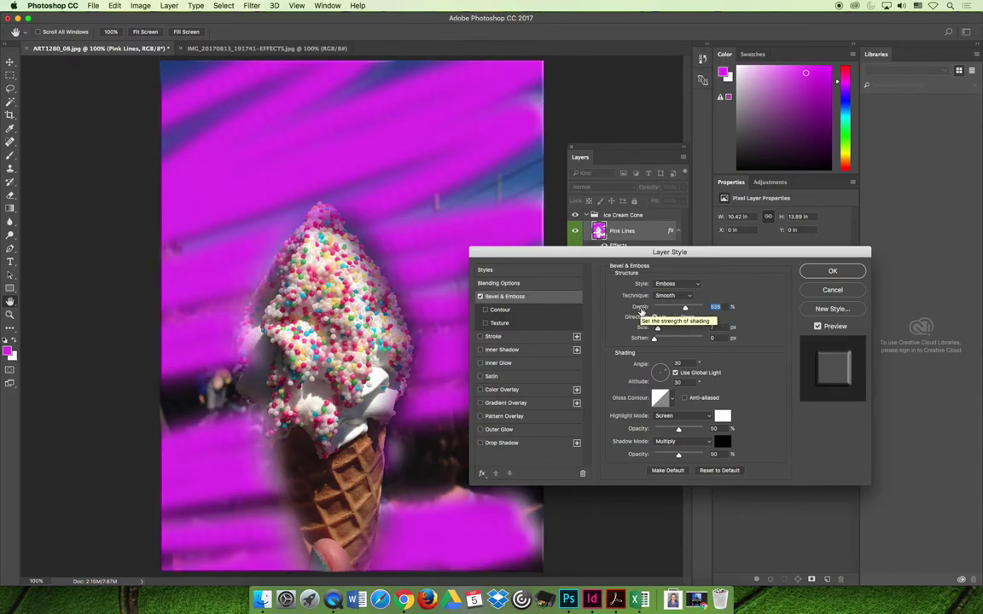
pyautogui.click(692, 308)
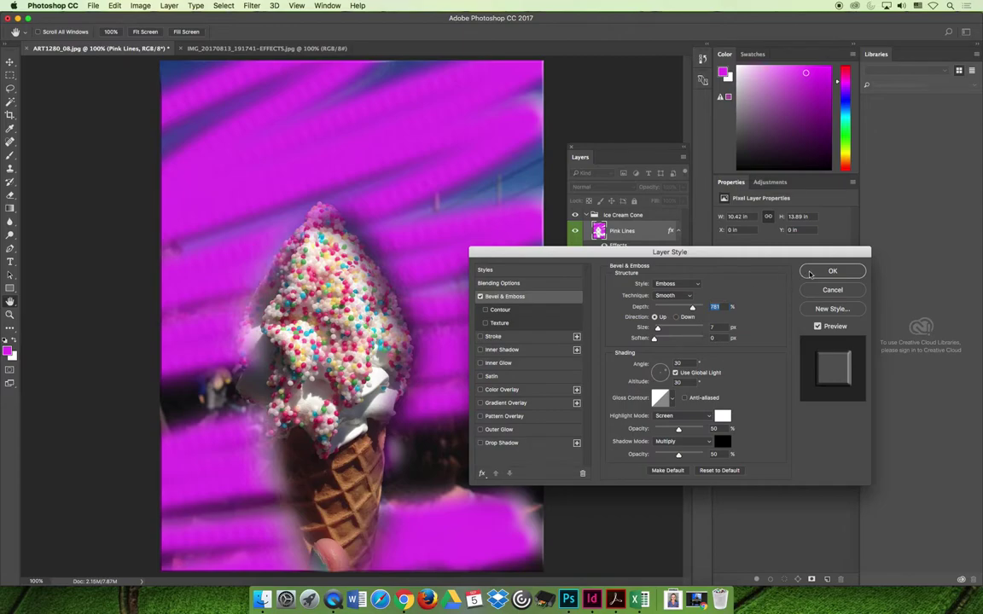
pyautogui.press('Return')
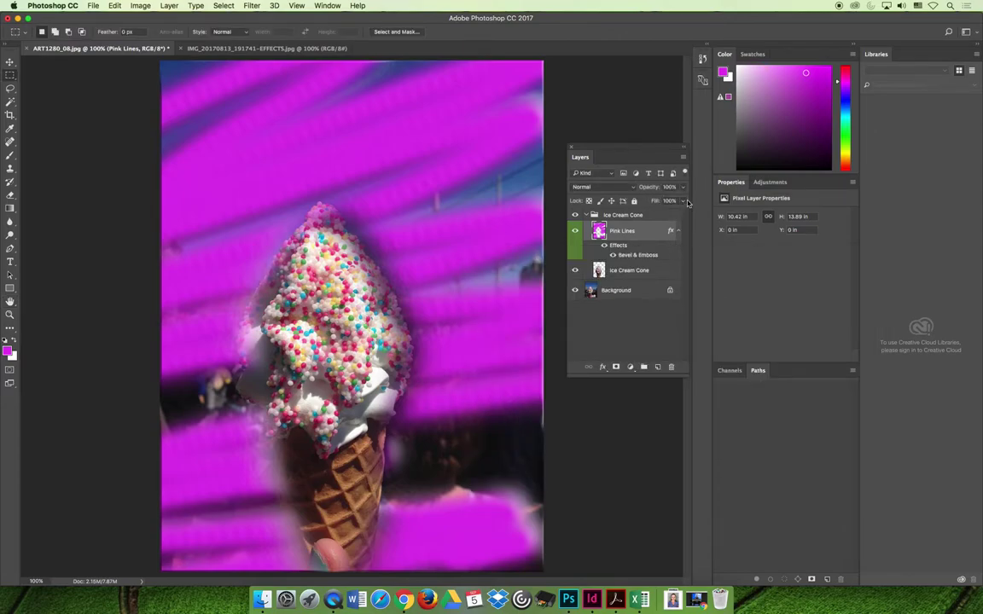
# Try 61% opacity on the Pink Lines layer and undo both that change and its Bevel & Emboss effect.
pyautogui.moveTo(683, 187); pyautogui.dragTo(664, 201)
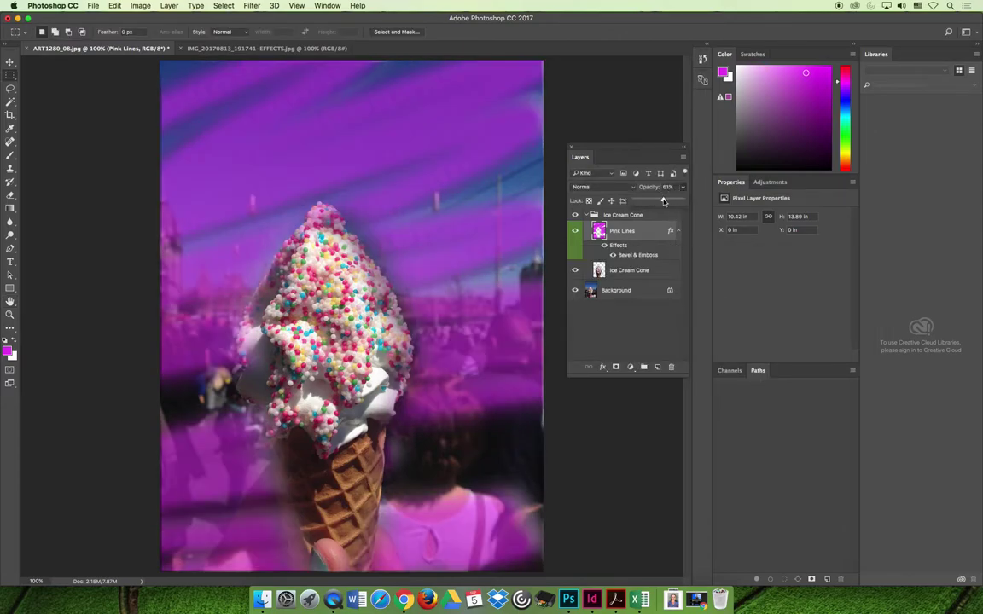
pyautogui.press('super+z')
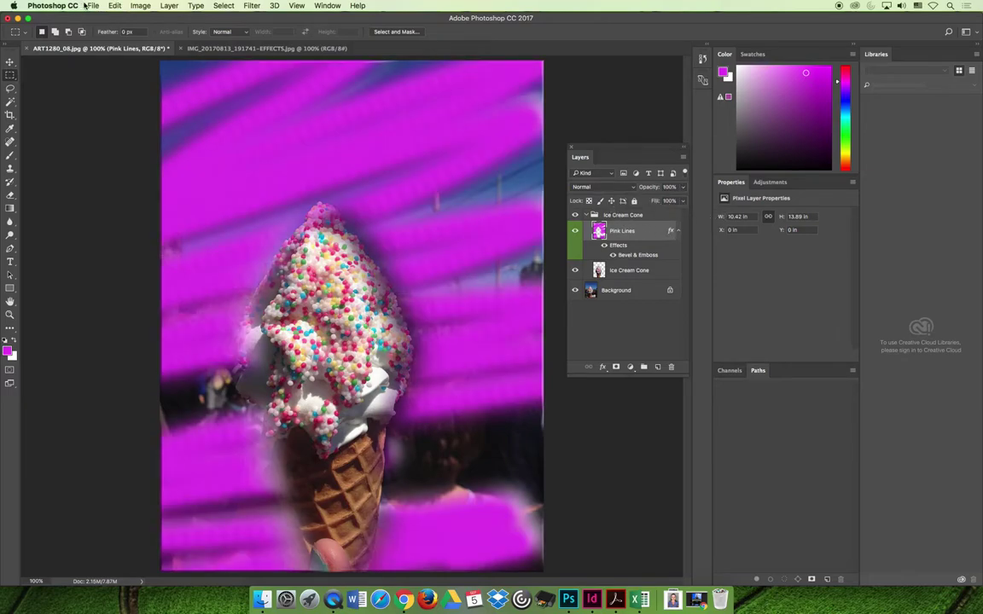
pyautogui.click(113, 5)
pyautogui.click(124, 37)
pyautogui.click(114, 5)
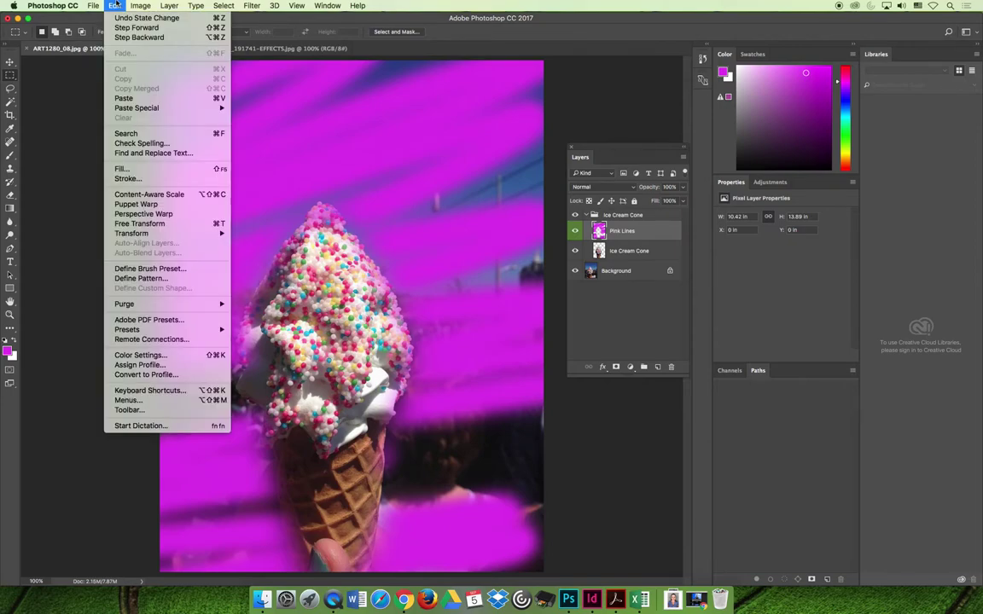
pyautogui.click(115, 6)
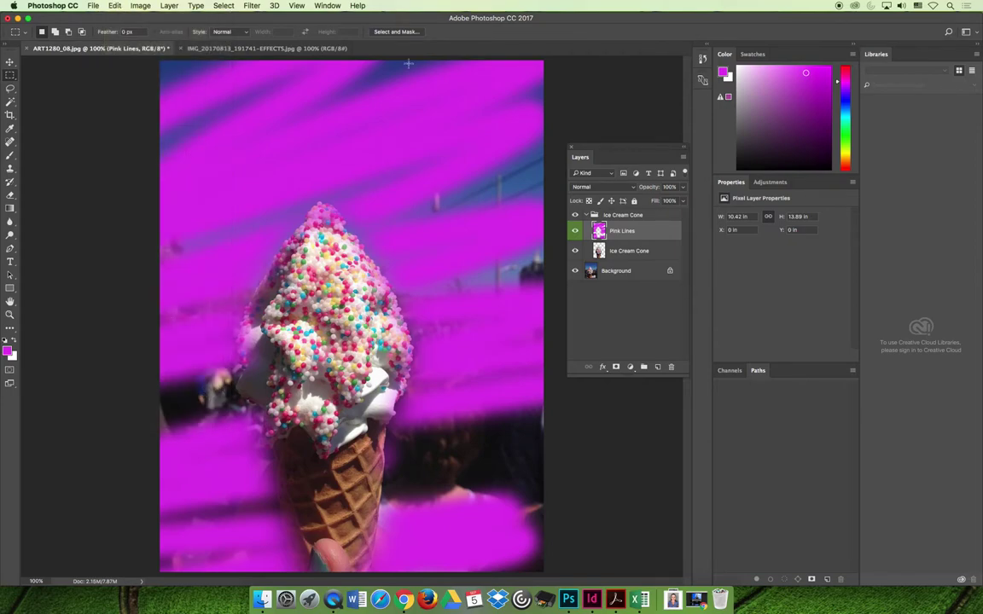
pyautogui.hotkey('alt', '[')
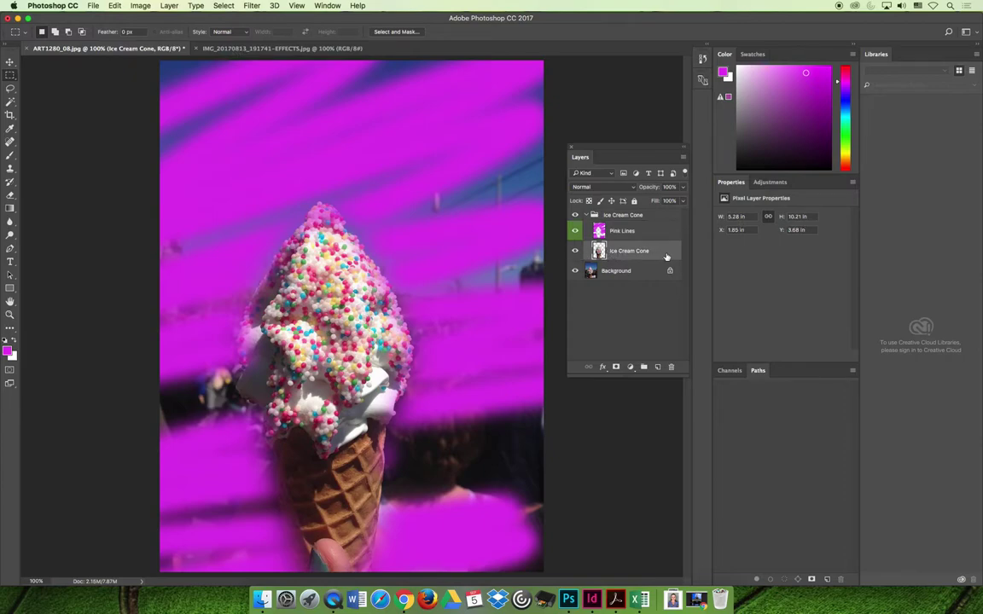
pyautogui.click(602, 367)
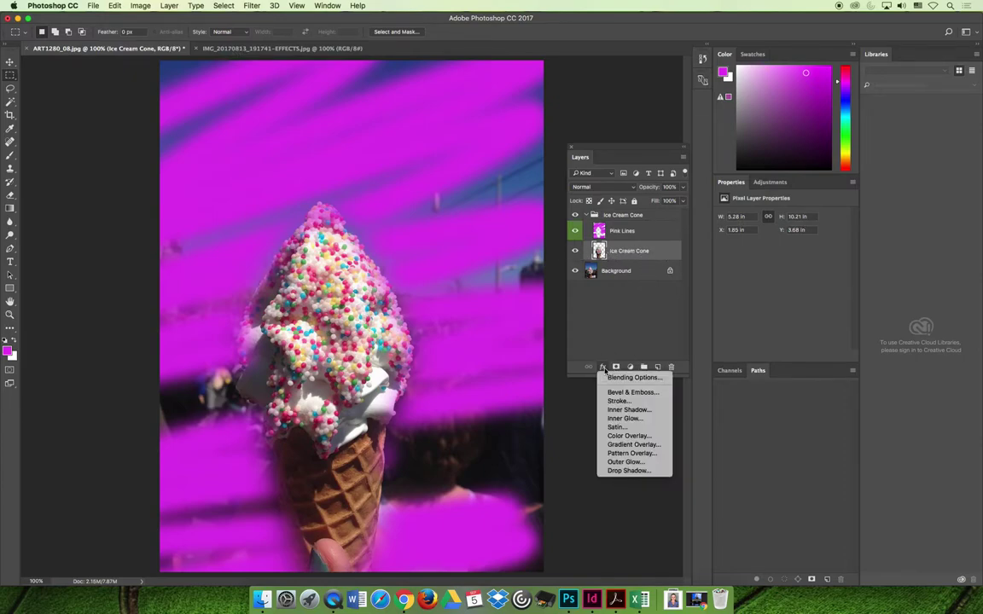
pyautogui.click(631, 470)
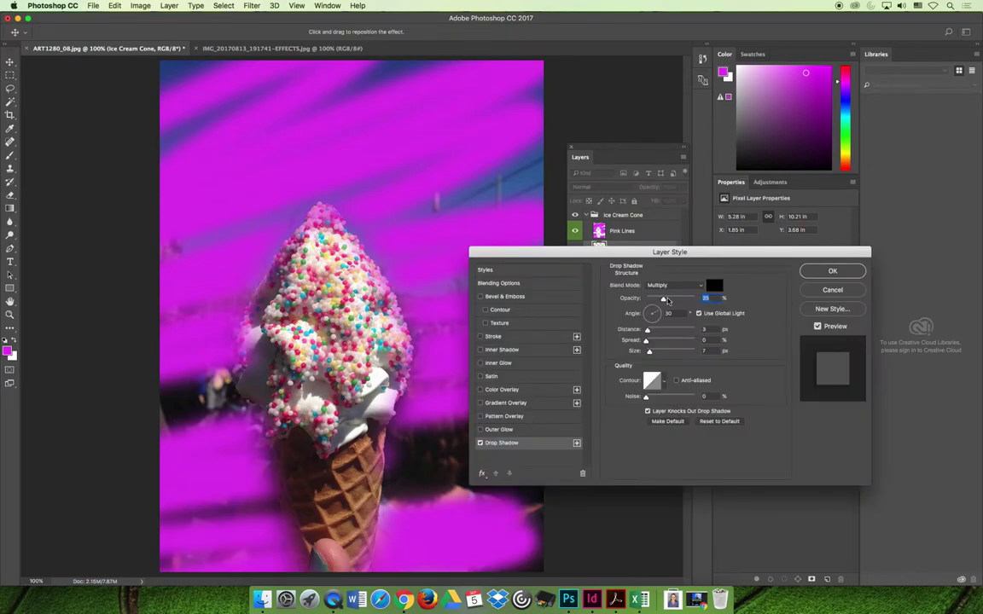
pyautogui.moveTo(647, 253); pyautogui.dragTo(629, 307)
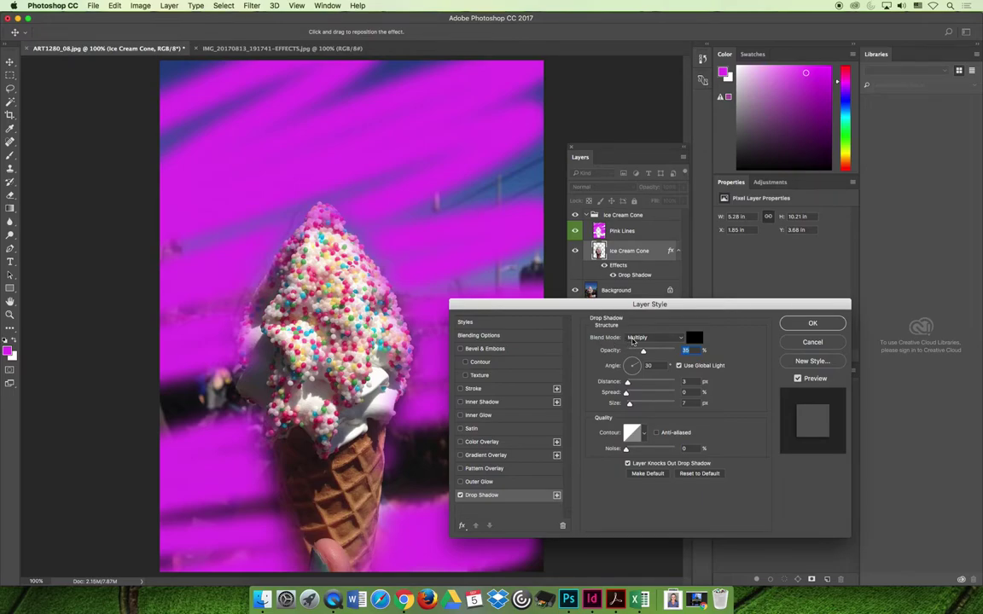
pyautogui.click(633, 339)
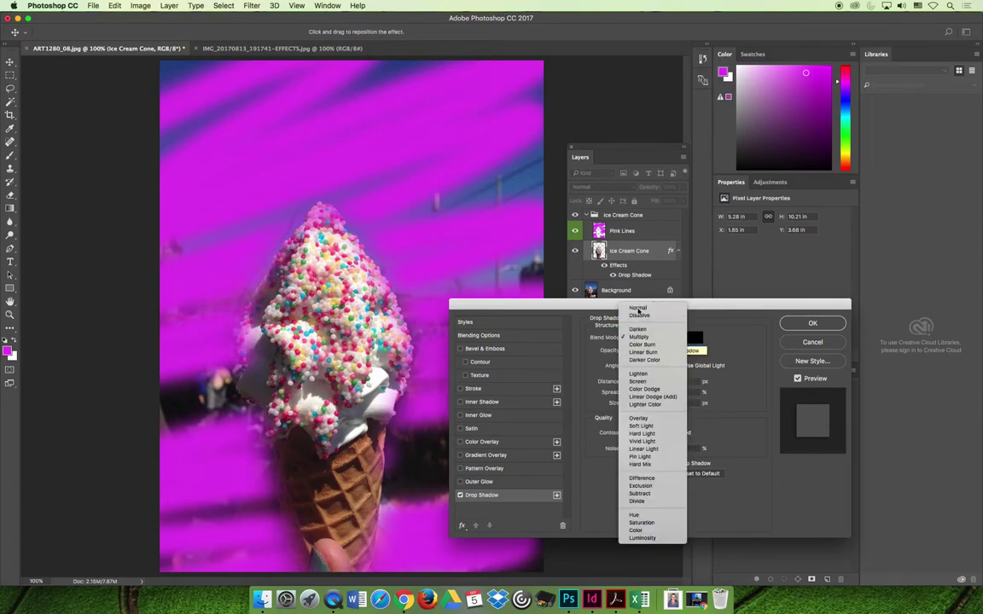
pyautogui.click(638, 309)
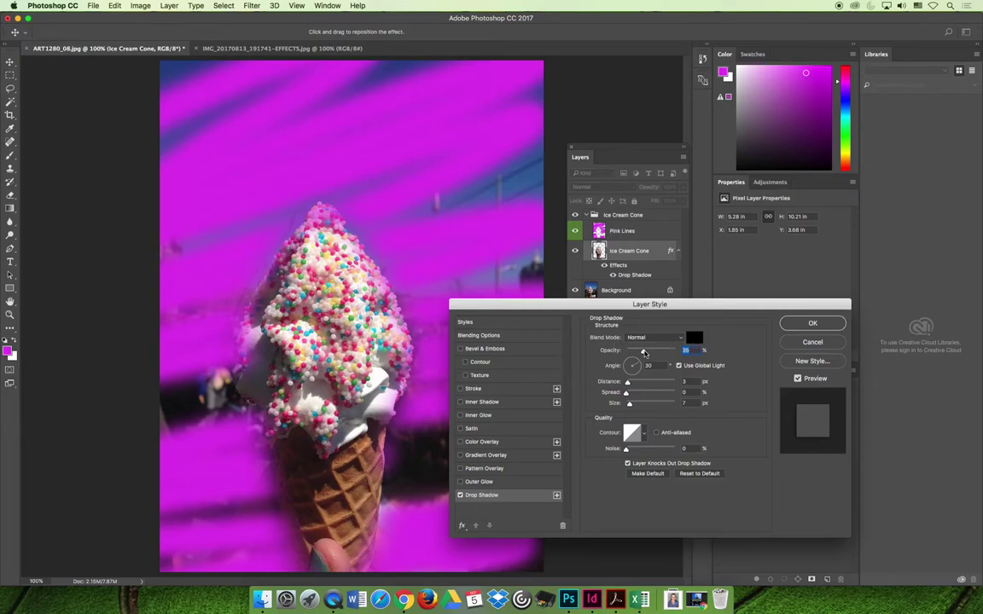
pyautogui.moveTo(645, 352); pyautogui.dragTo(675, 352)
pyautogui.moveTo(628, 383)
pyautogui.mouseDown()
pyautogui.moveTo(647, 382)
pyautogui.moveTo(629, 391)
pyautogui.moveTo(649, 393)
pyautogui.moveTo(632, 404)
pyautogui.mouseUp()
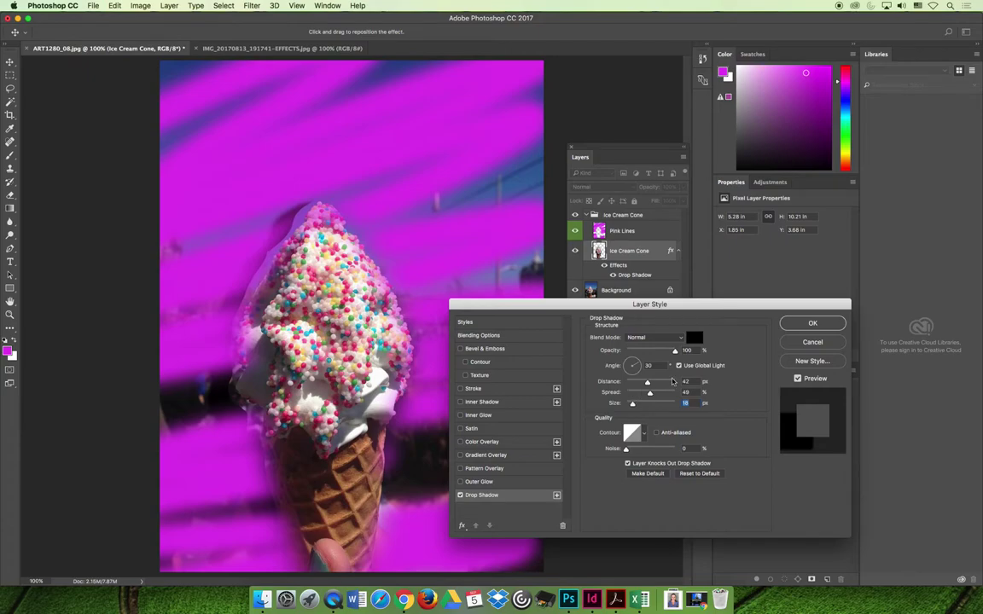
pyautogui.click(805, 343)
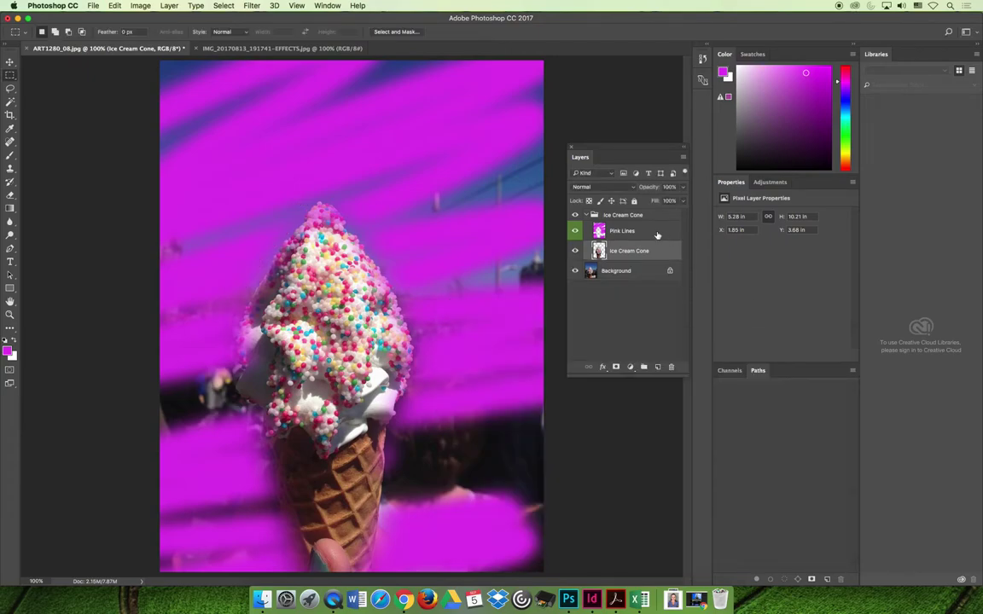
# Add a Drop Shadow to the Pink Lines layer with Normal blend mode, 100% opacity, 9 px distance, 0% spread and 29 px size.
pyautogui.click(621, 231)
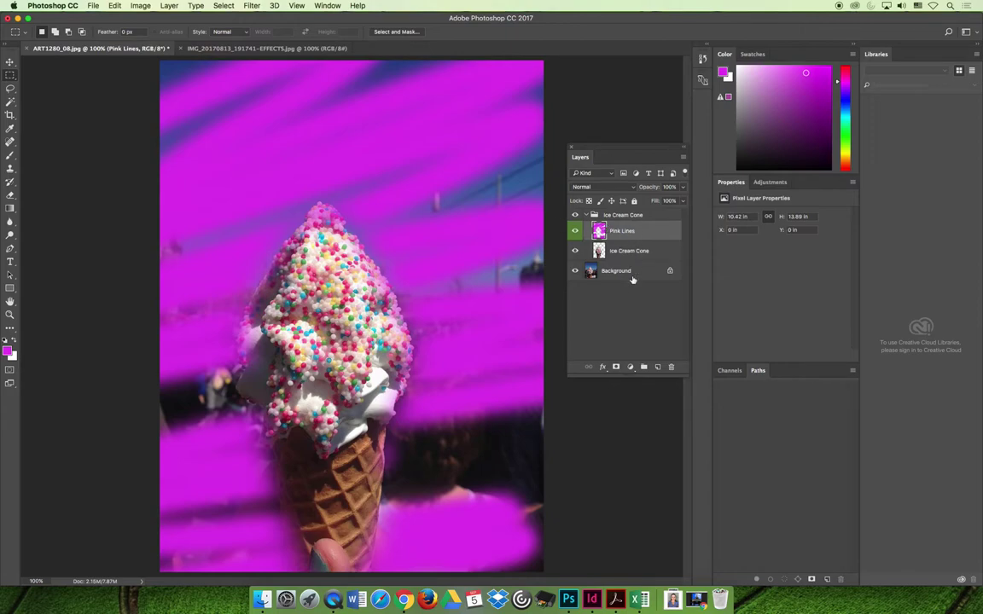
pyautogui.click(602, 367)
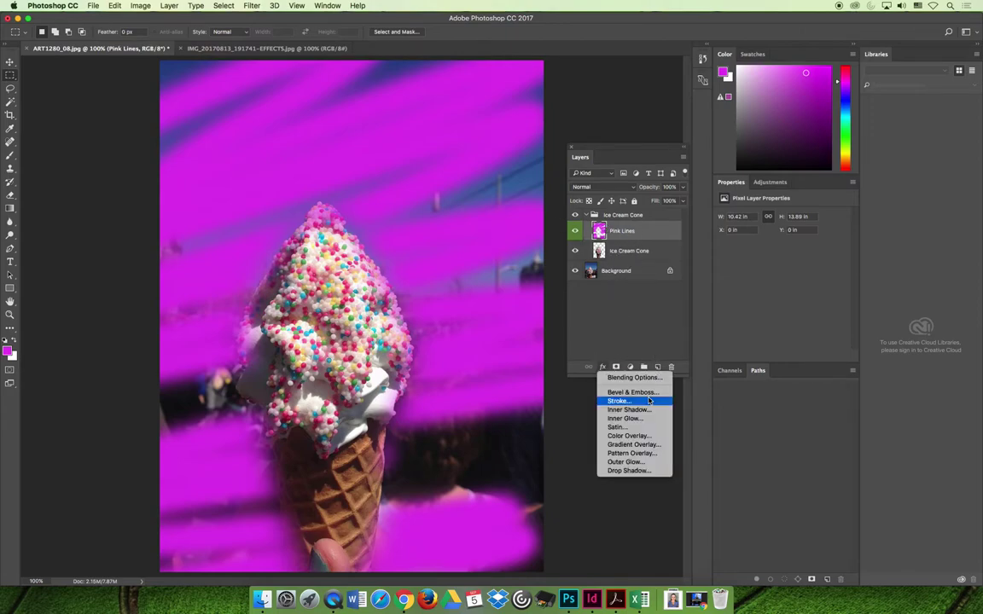
pyautogui.click(641, 470)
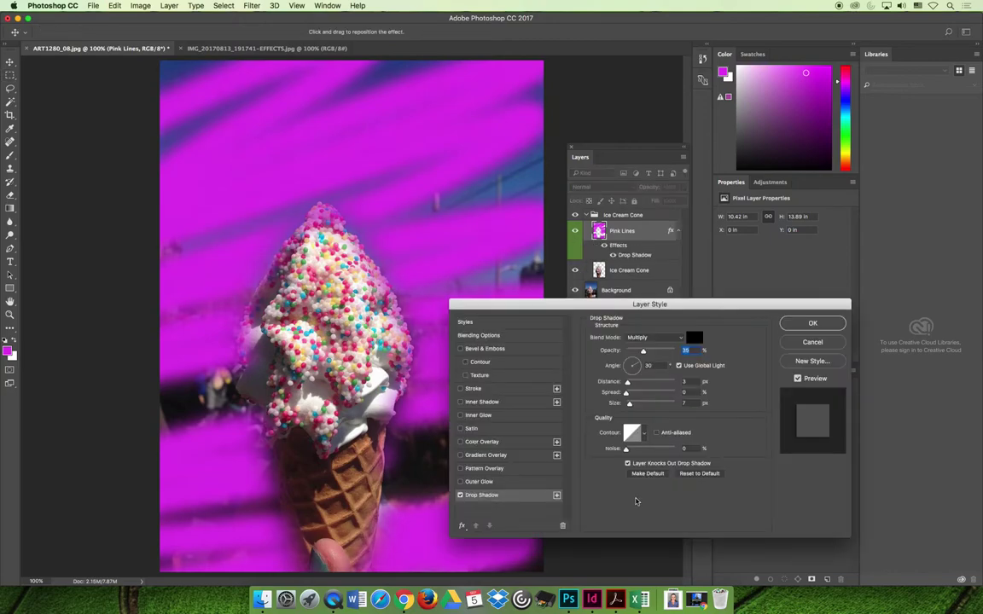
pyautogui.click(661, 337)
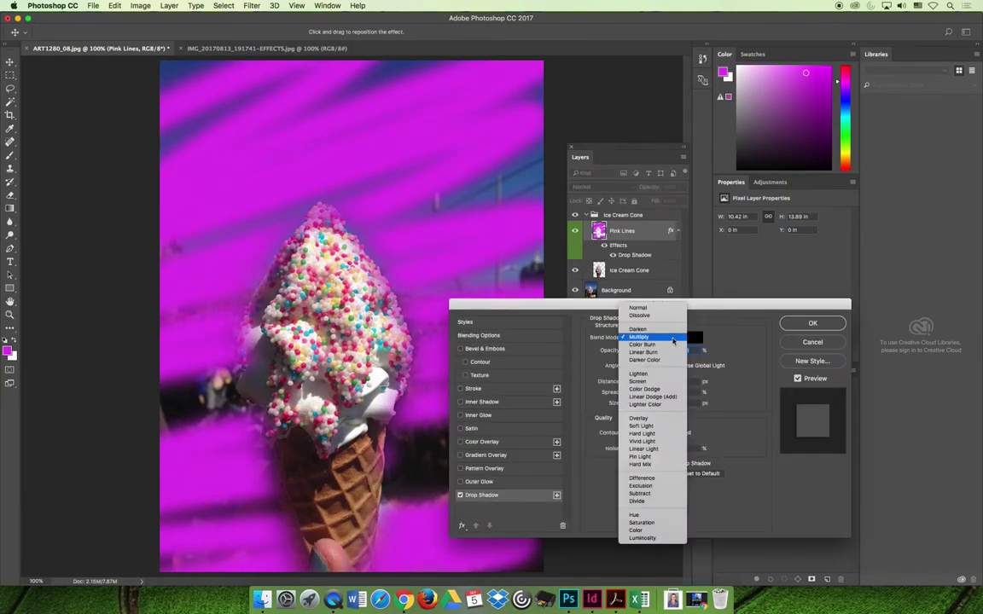
pyautogui.click(669, 308)
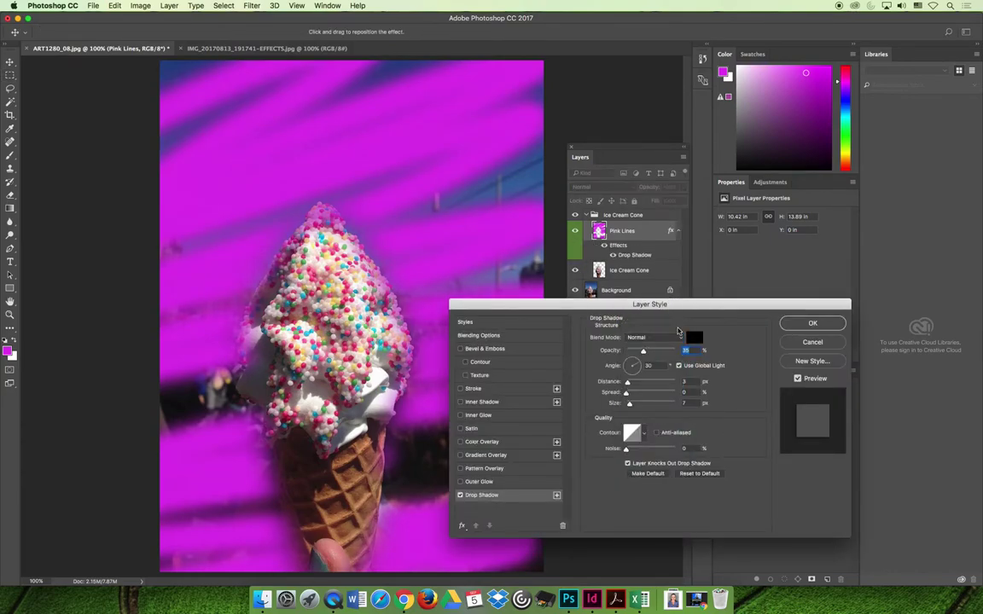
pyautogui.moveTo(643, 352); pyautogui.dragTo(675, 351)
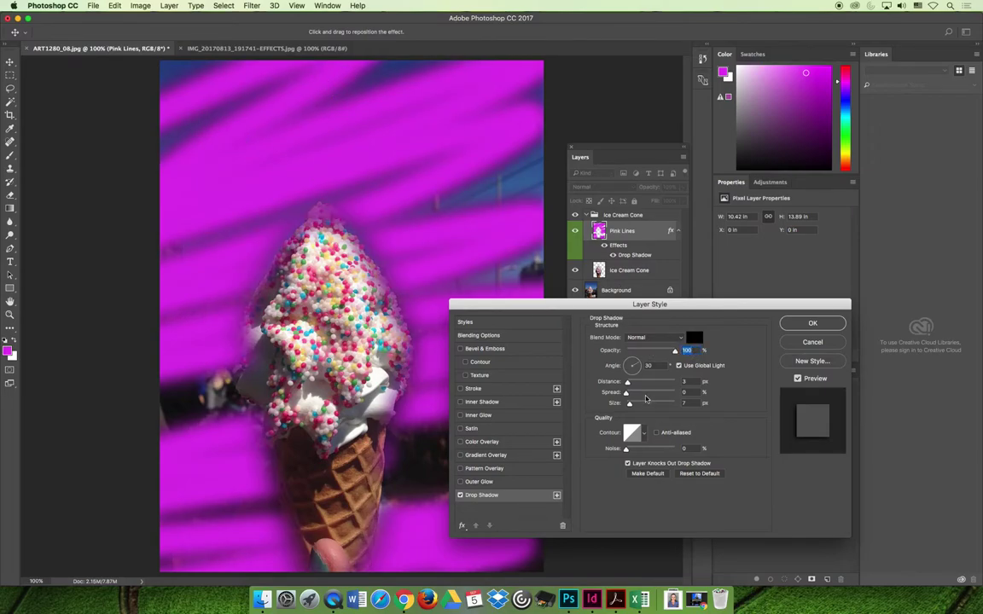
pyautogui.moveTo(629, 404); pyautogui.dragTo(628, 393)
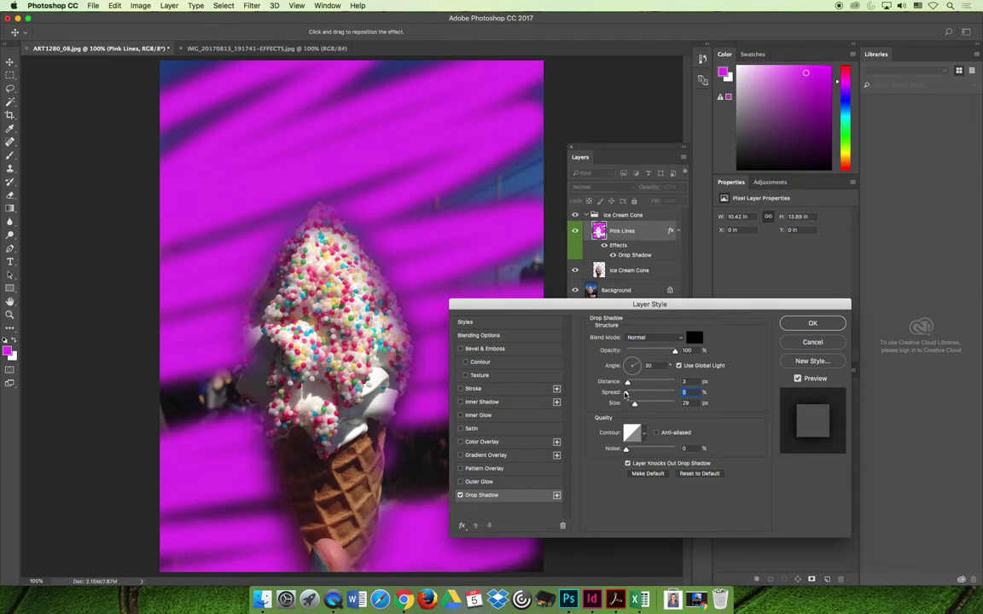
pyautogui.moveTo(627, 383); pyautogui.dragTo(630, 384)
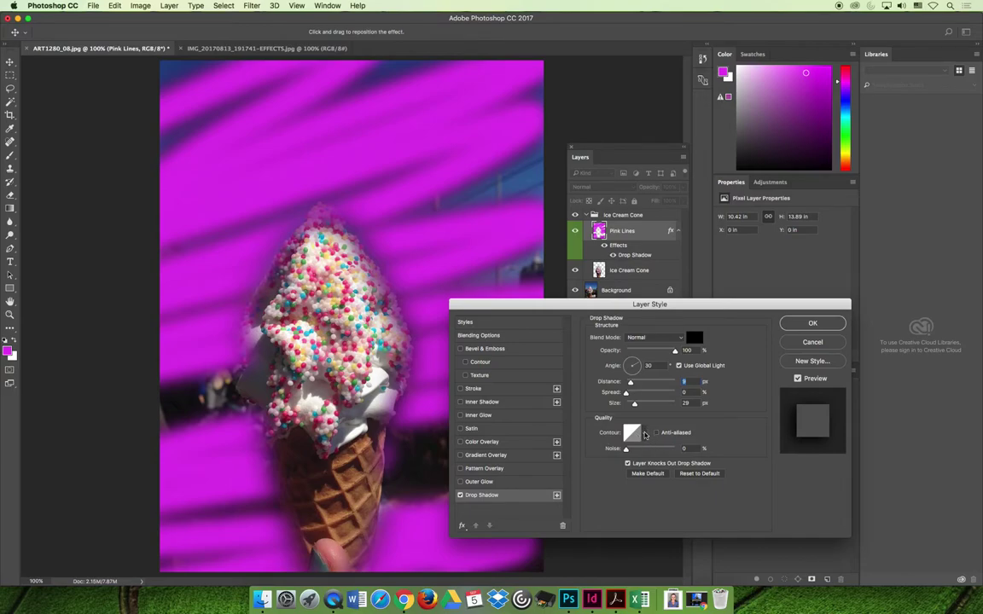
# Try the cone contour for the Drop Shadow, settle on a cove-shaped contour preset and apply the layer style.
pyautogui.click(645, 435)
pyautogui.click(604, 456)
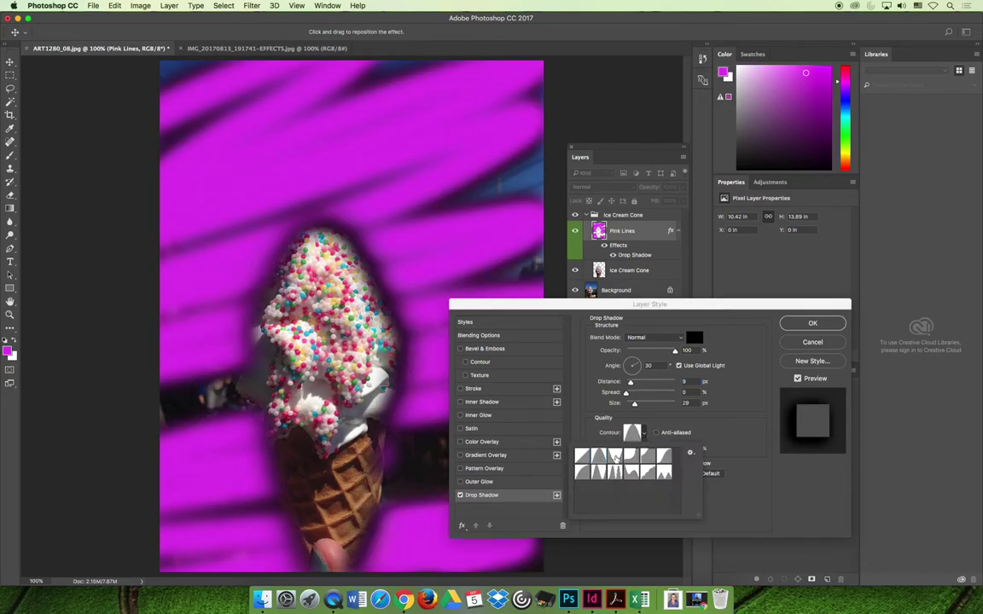
pyautogui.click(633, 458)
pyautogui.click(652, 457)
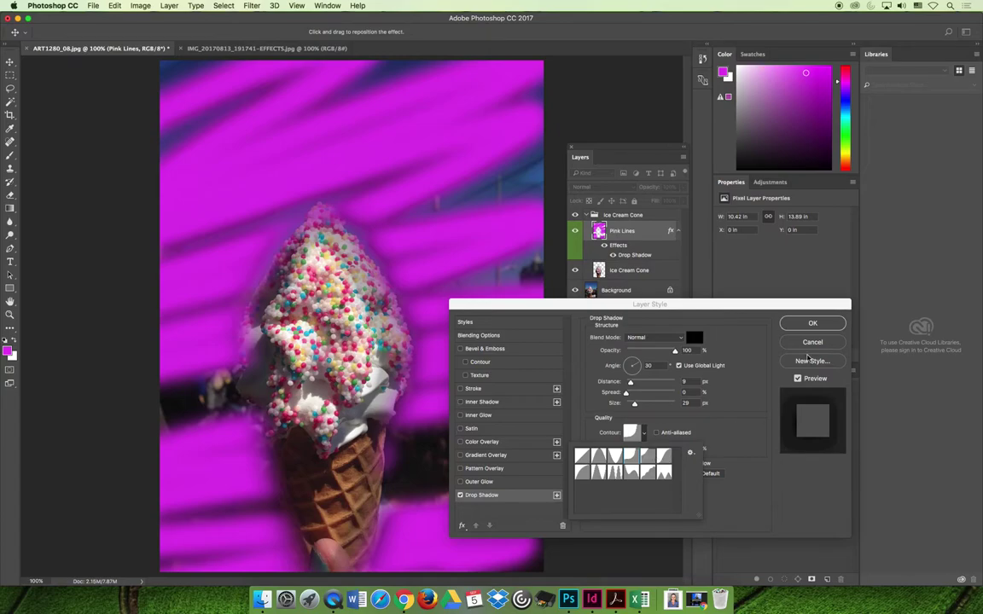
pyautogui.click(727, 303)
pyautogui.click(803, 327)
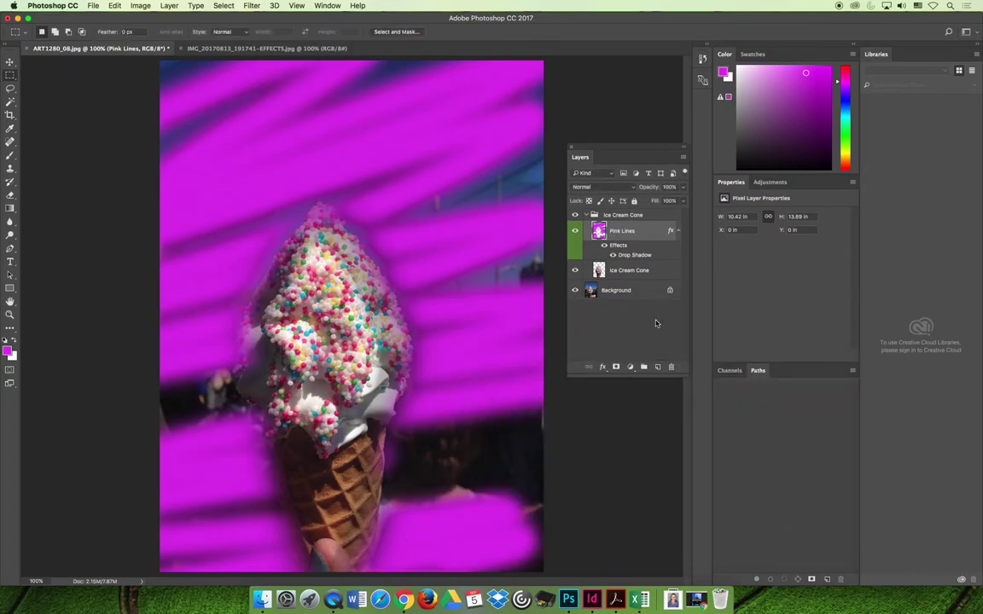
# Lower the Pink Lines layer's opacity to 68% and move the Ice Cream Cone layer above it in the group.
pyautogui.click(683, 187)
pyautogui.moveTo(683, 200); pyautogui.dragTo(667, 201)
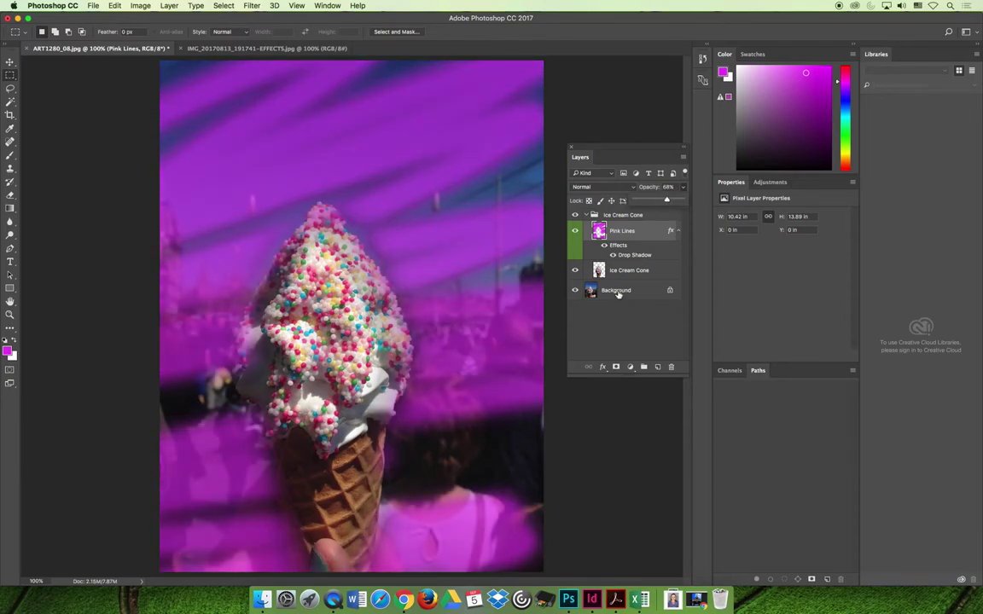
pyautogui.moveTo(623, 270); pyautogui.dragTo(620, 233)
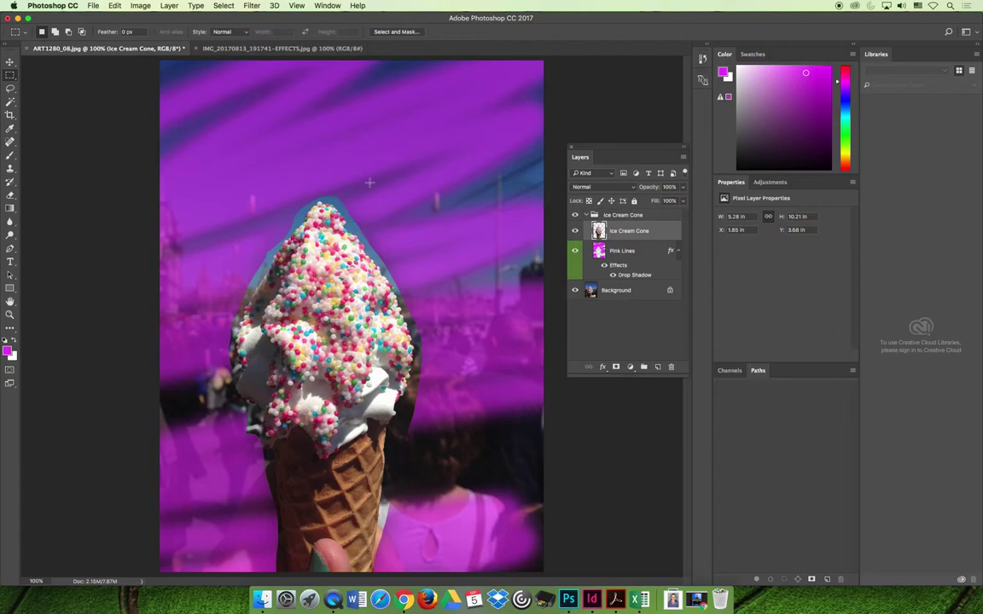
# Set the Pink Lines layer's opacity to 89% and return to the ice cream document ART1280_08.jpg.
pyautogui.click(623, 250)
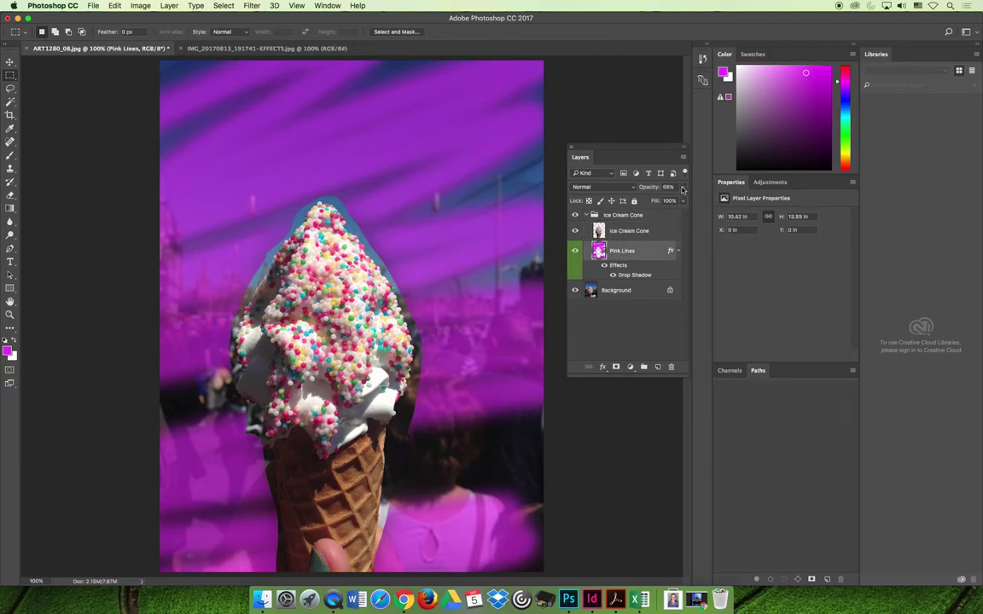
pyautogui.moveTo(681, 186); pyautogui.dragTo(683, 199)
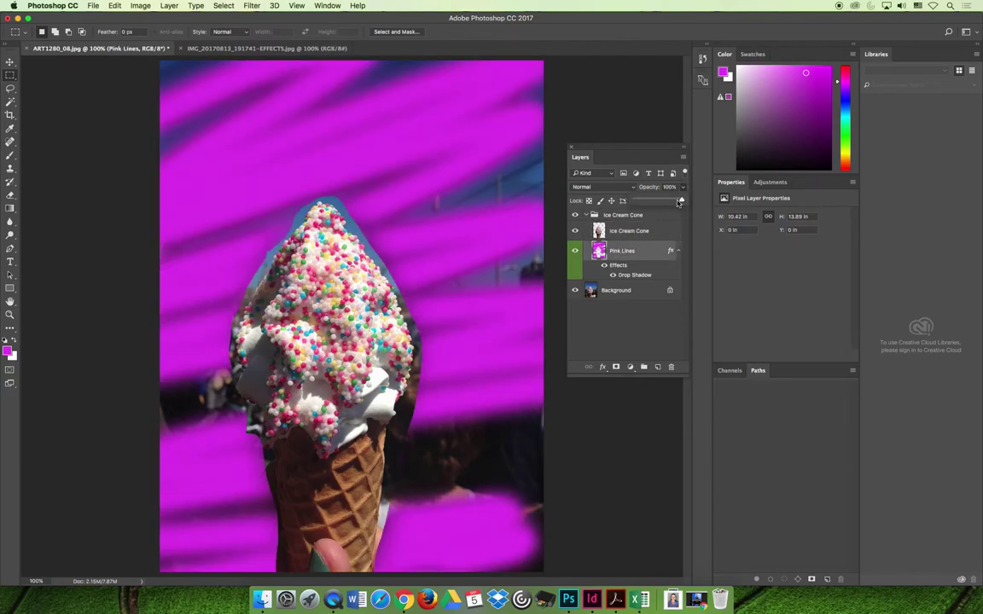
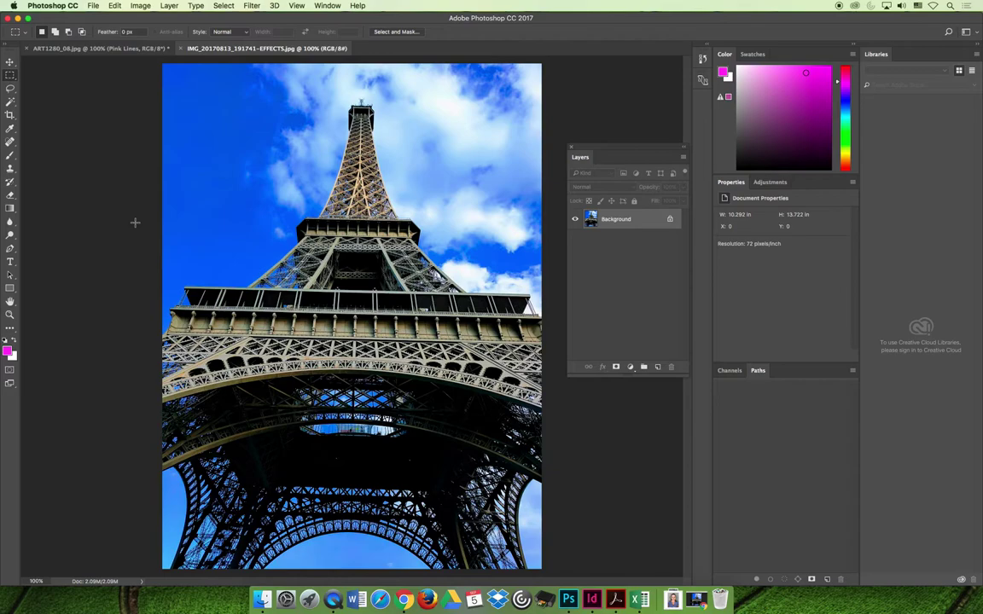
pyautogui.click(100, 48)
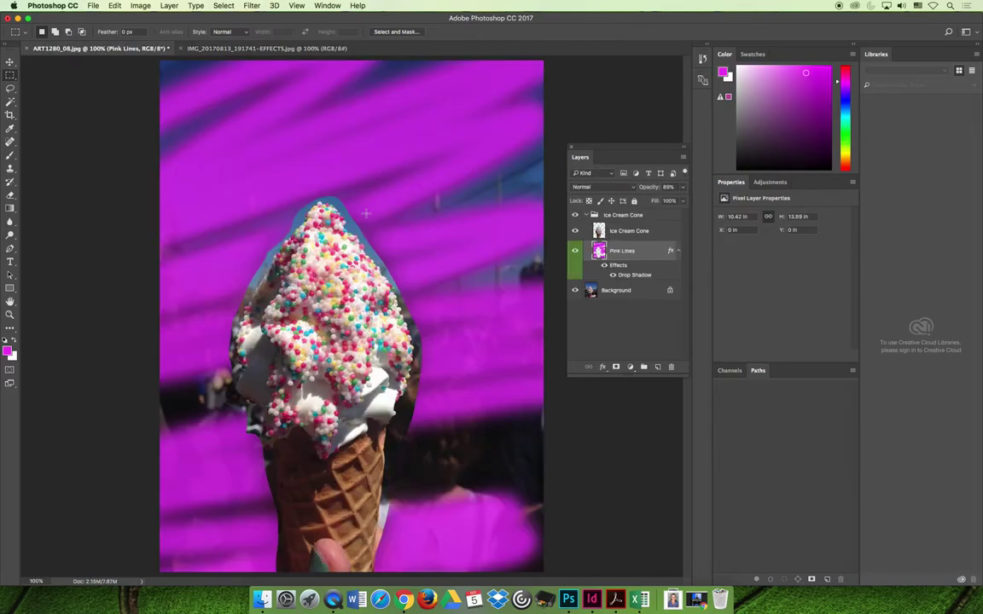
# Switch to the Eiffel Tower photo, add a new layer above the Background and select the whole canvas.
pyautogui.click(239, 48)
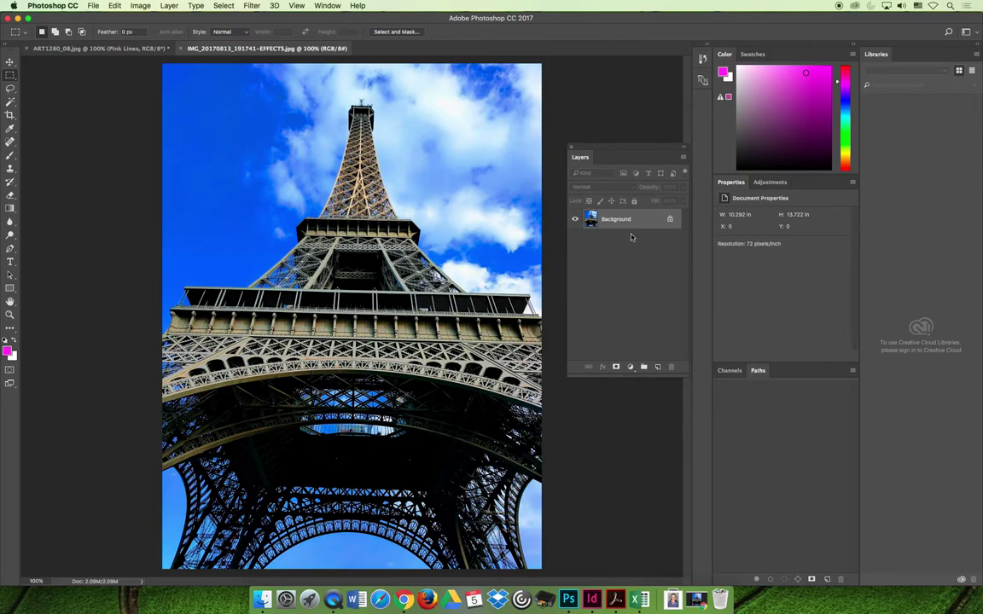
pyautogui.click(657, 367)
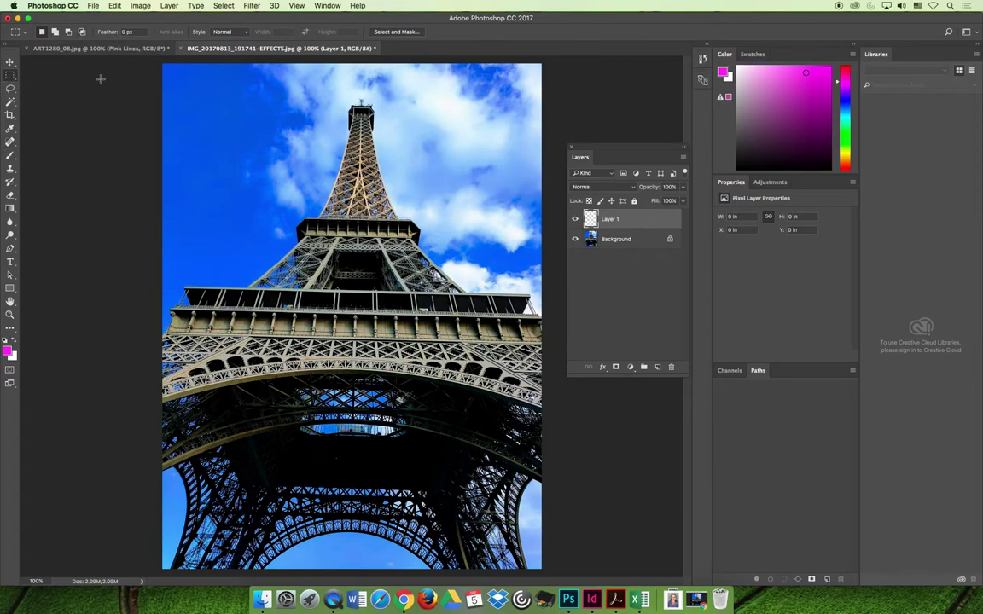
pyautogui.press('super+a')
# Fill the new layer with the dark grey color #41413c and set its blending mode to Color.
pyautogui.click(114, 5)
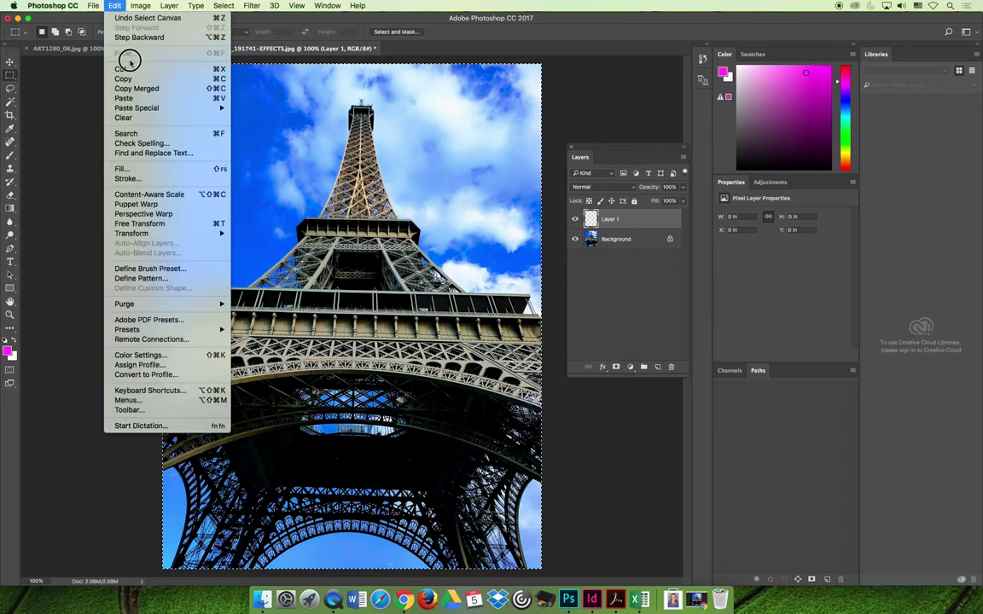
pyautogui.click(143, 166)
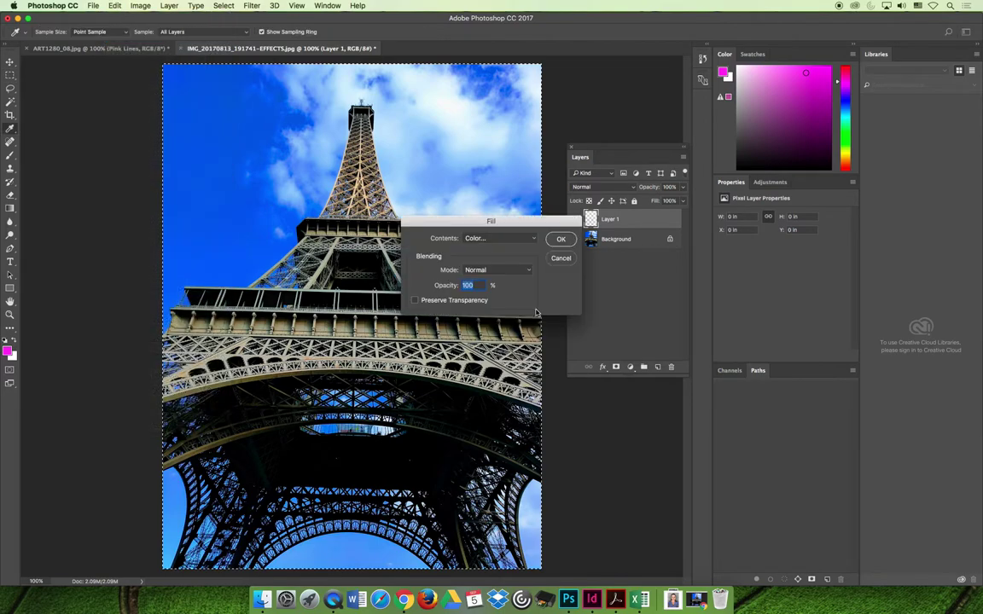
pyautogui.click(499, 238)
pyautogui.click(475, 238)
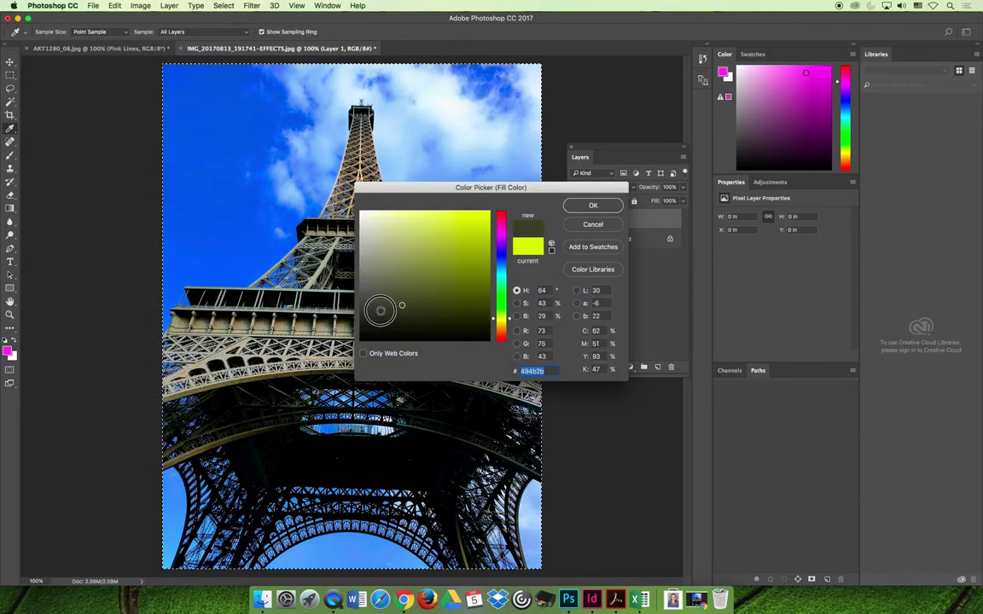
pyautogui.click(360, 340)
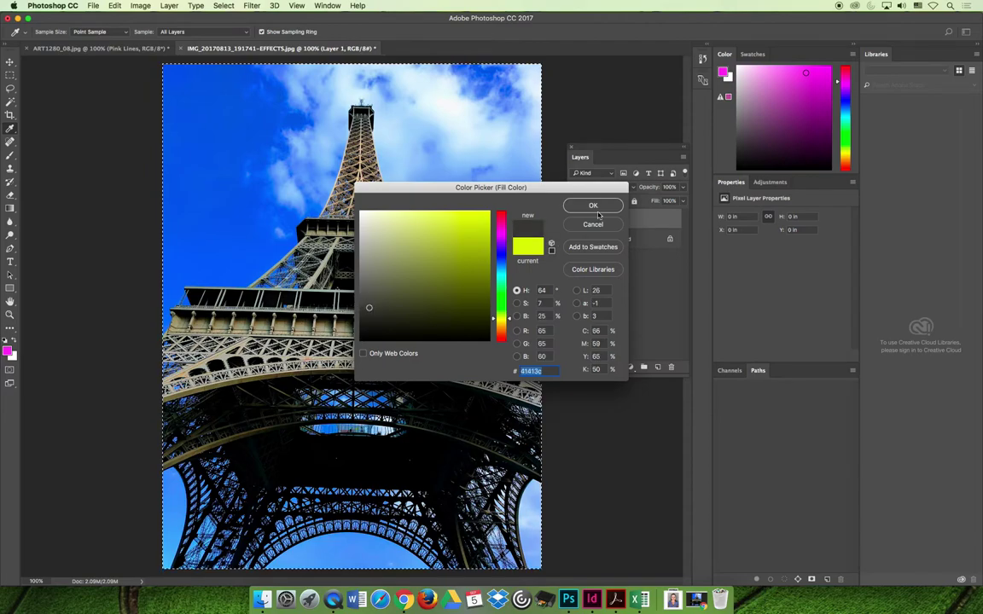
pyautogui.click(598, 206)
pyautogui.click(572, 239)
pyautogui.press('m')
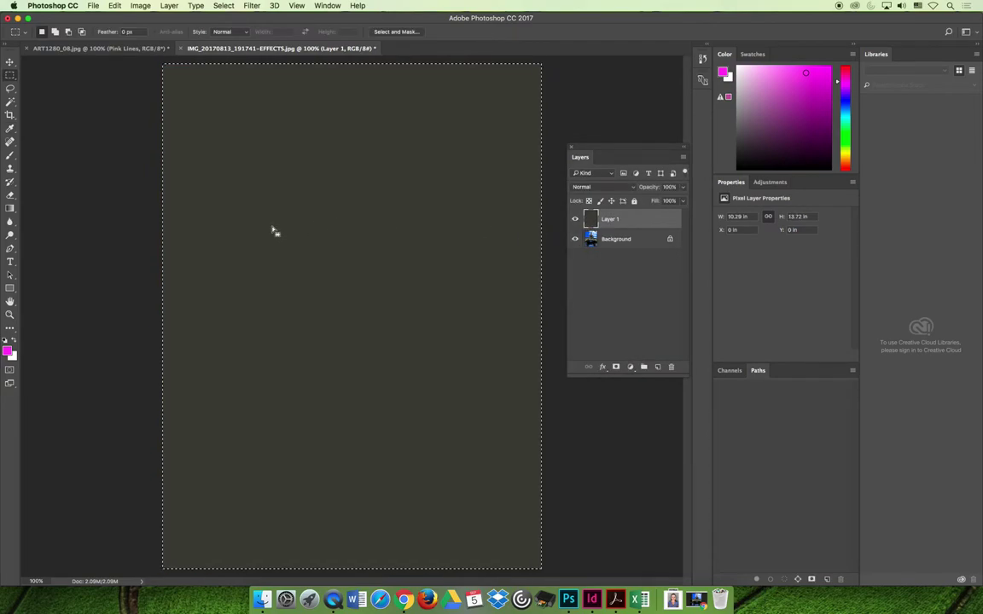
pyautogui.click(609, 188)
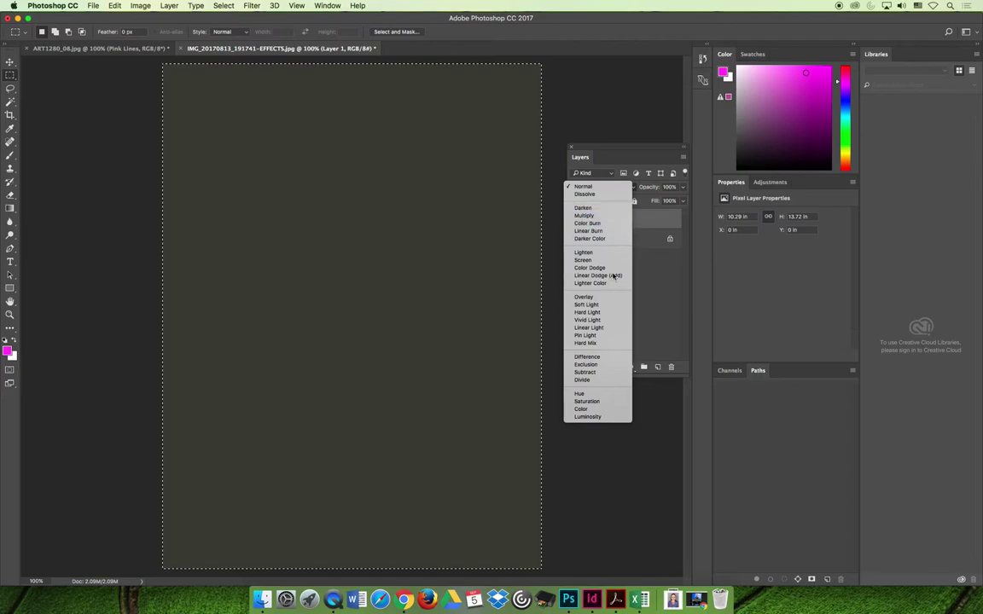
pyautogui.click(603, 410)
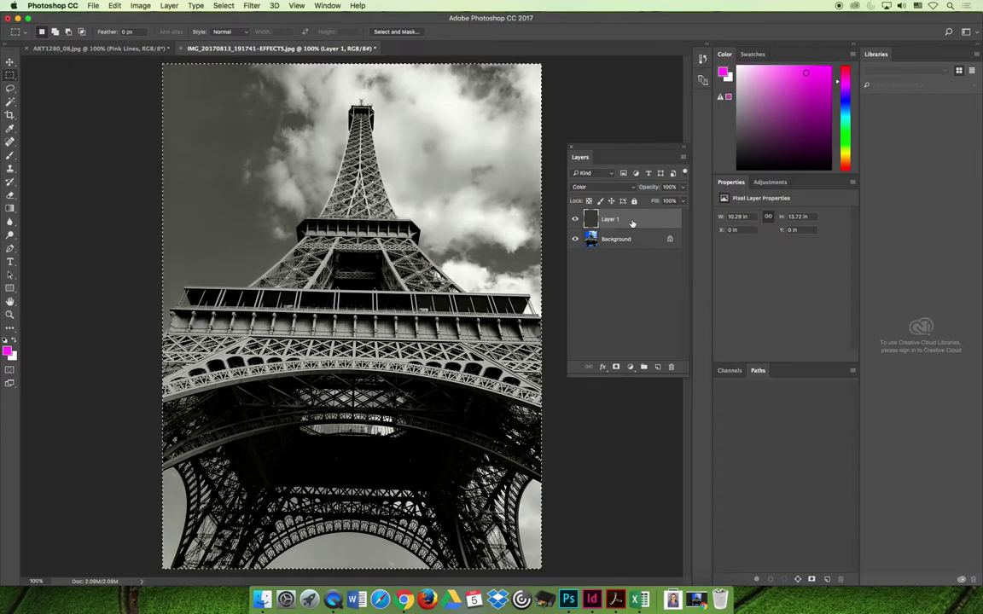
# Refill Layer 1 with the dark olive color #414231 in Normal mode at 100% opacity.
pyautogui.click(114, 6)
pyautogui.click(128, 169)
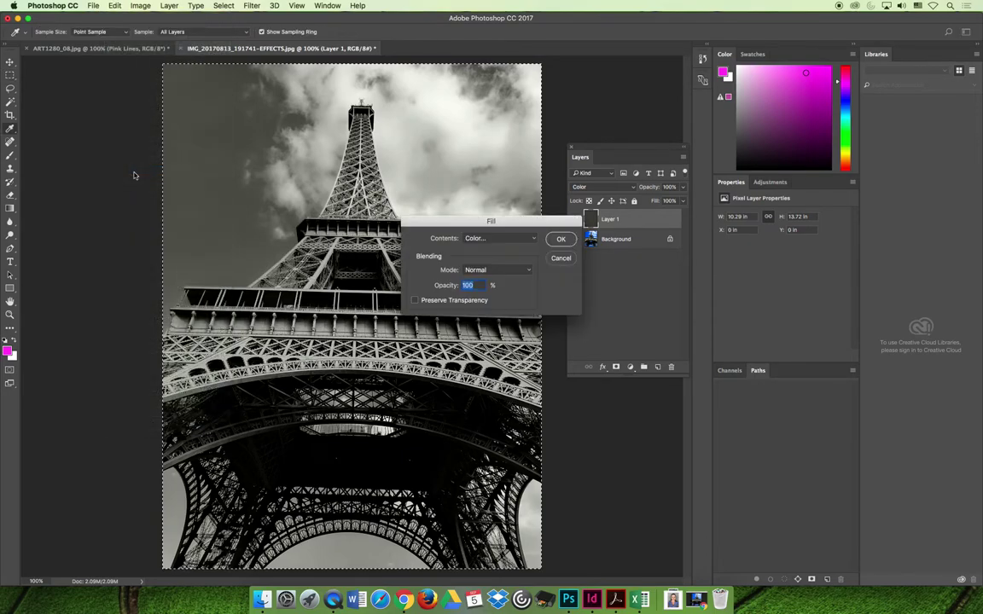
pyautogui.click(561, 237)
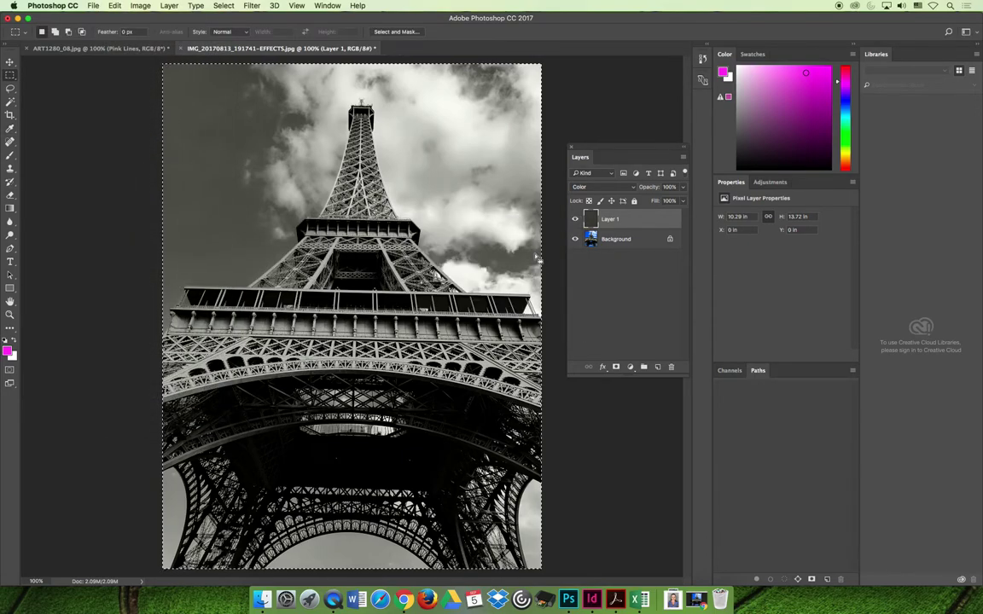
pyautogui.click(114, 6)
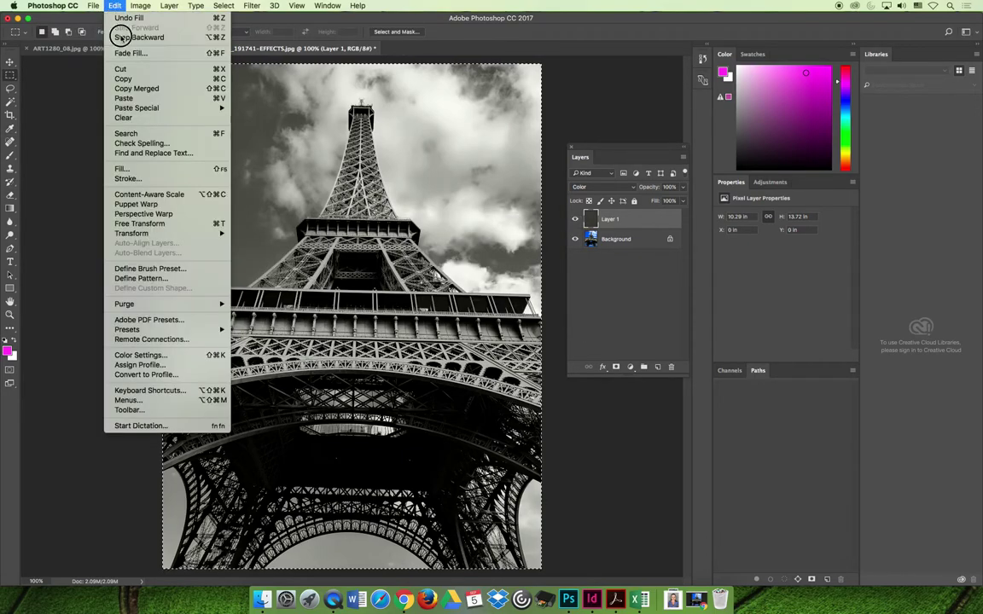
pyautogui.click(128, 169)
pyautogui.click(504, 244)
pyautogui.click(504, 239)
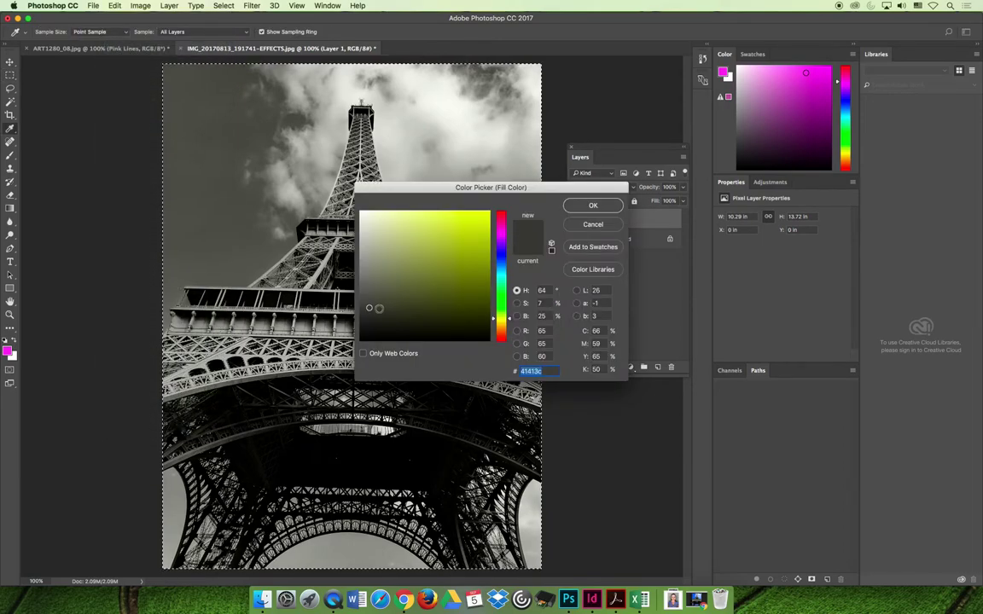
pyautogui.click(378, 310)
pyautogui.click(393, 307)
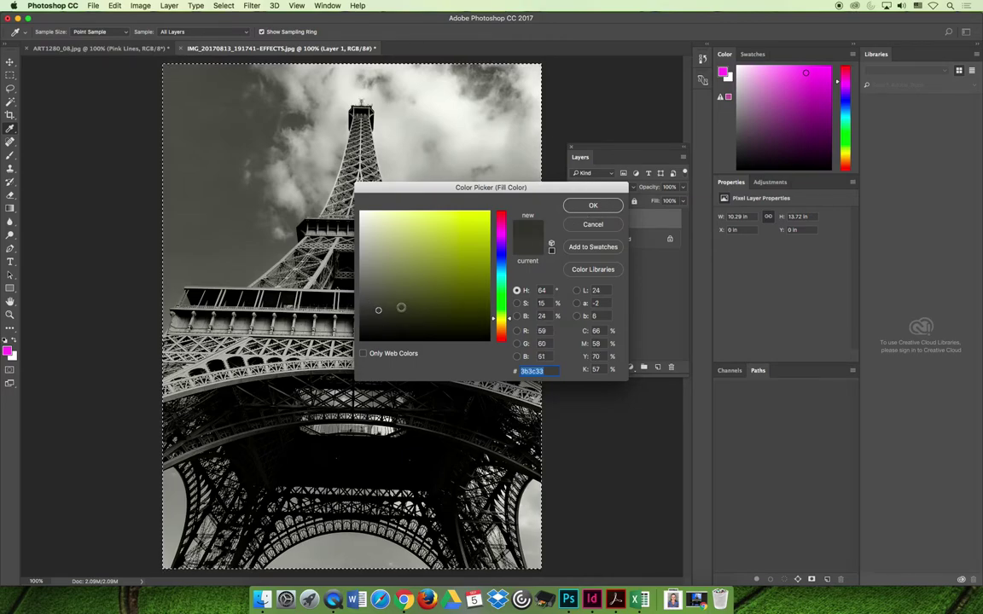
pyautogui.click(601, 205)
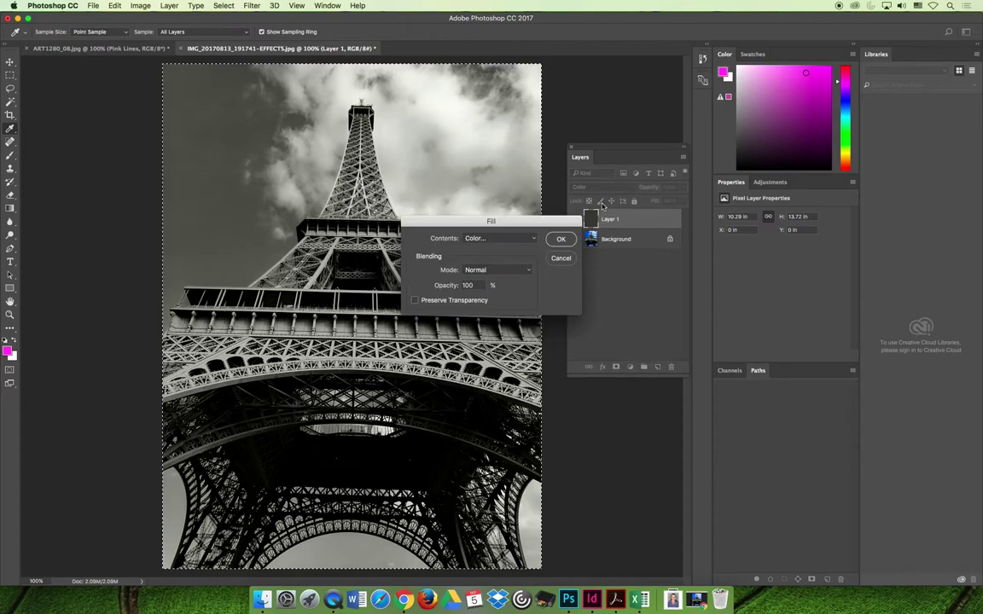
pyautogui.click(562, 237)
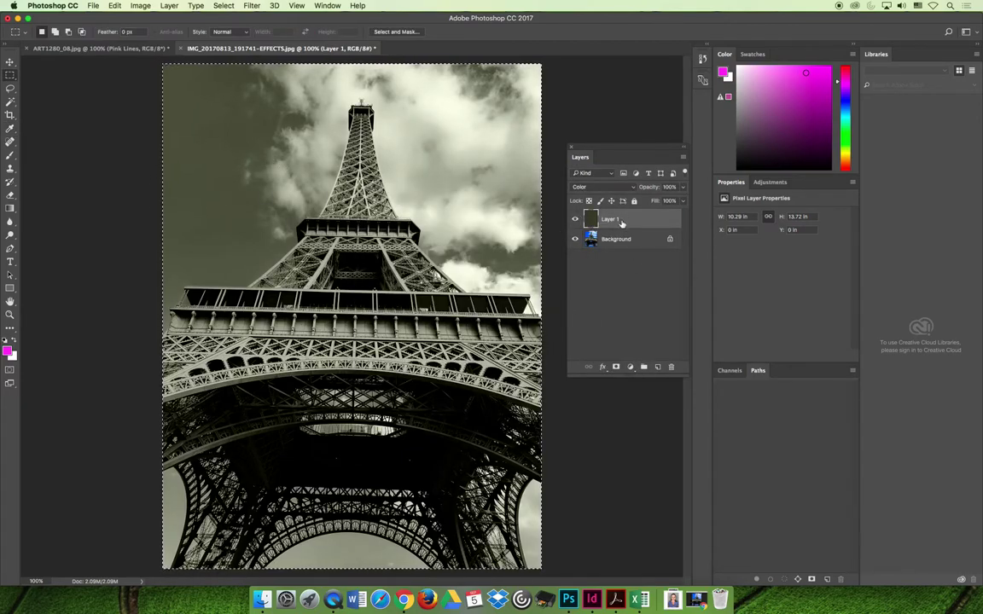
# Delete Layer 1 and duplicate the Background layer as Background copy.
pyautogui.click(671, 367)
pyautogui.click(568, 200)
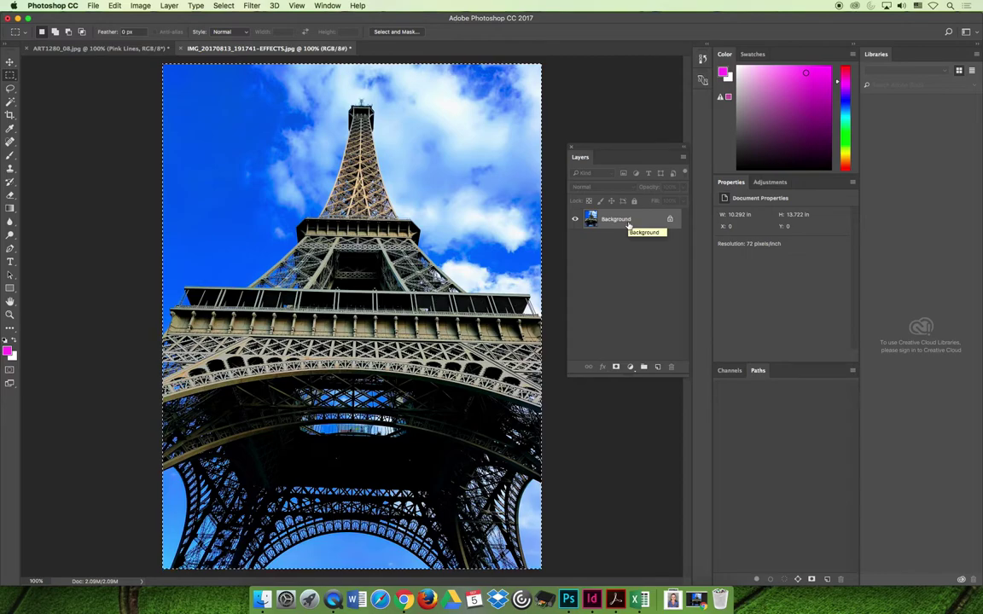
pyautogui.rightClick(607, 220)
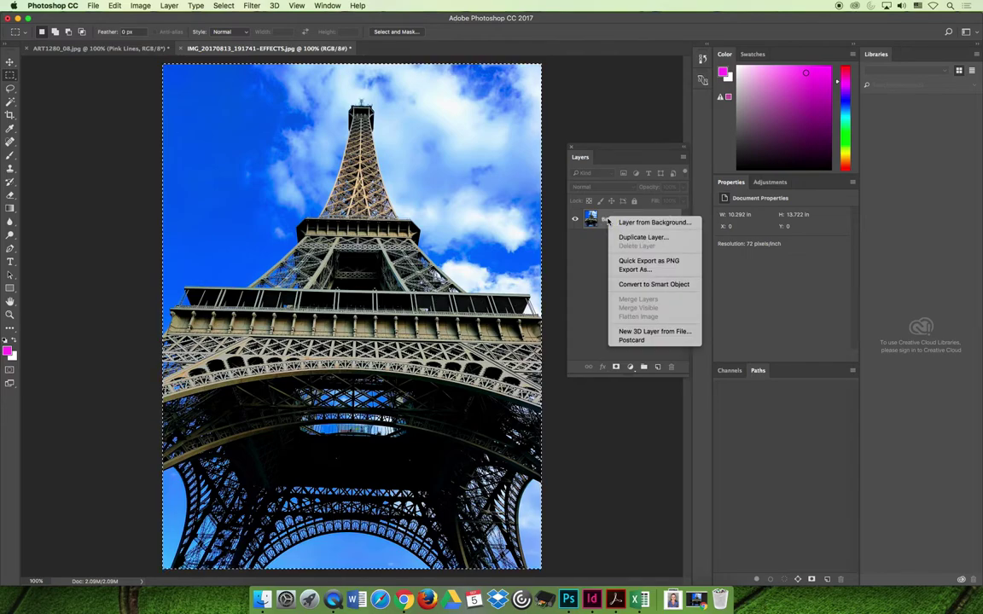
pyautogui.click(636, 236)
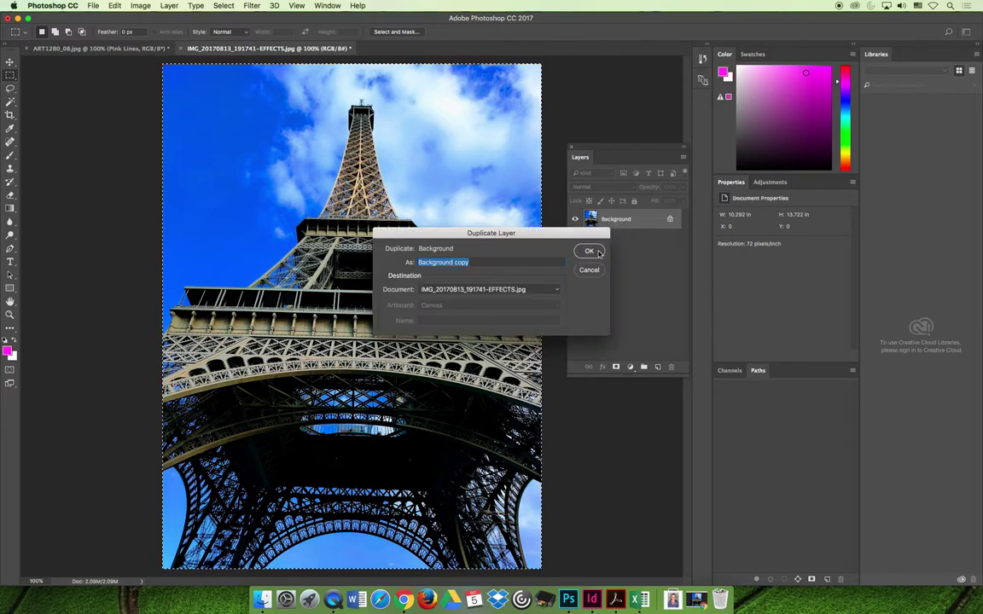
pyautogui.press('Return')
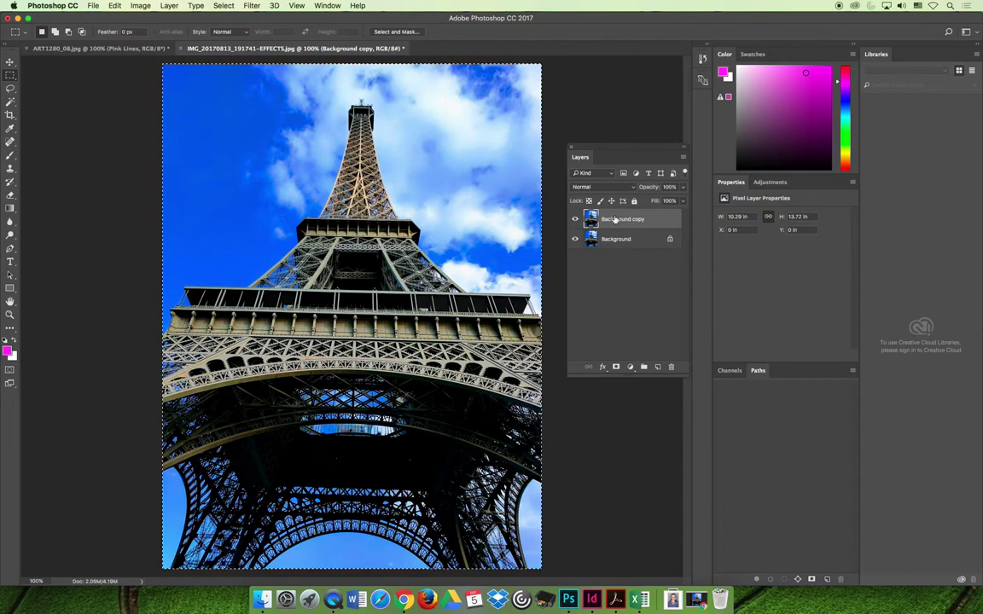
# Add a new layer above Background copy and fill it with a deep blue in Normal mode at 100% opacity.
pyautogui.click(657, 367)
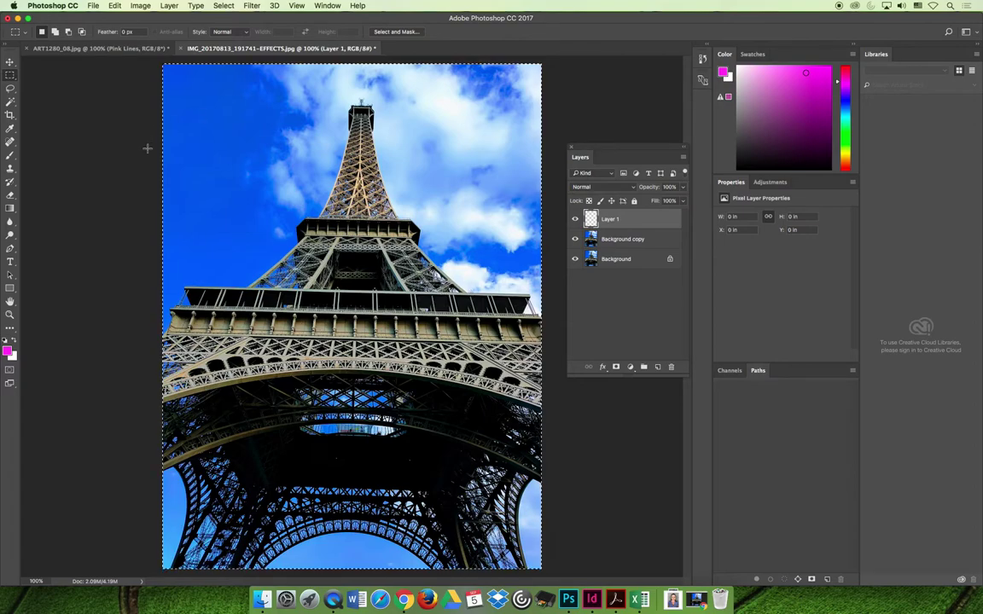
pyautogui.click(114, 5)
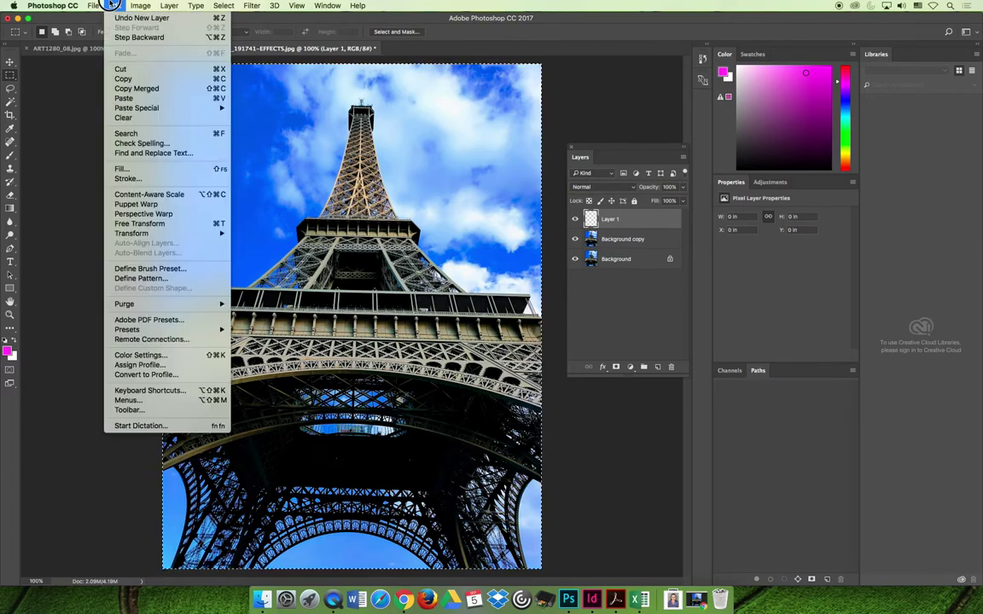
pyautogui.click(136, 169)
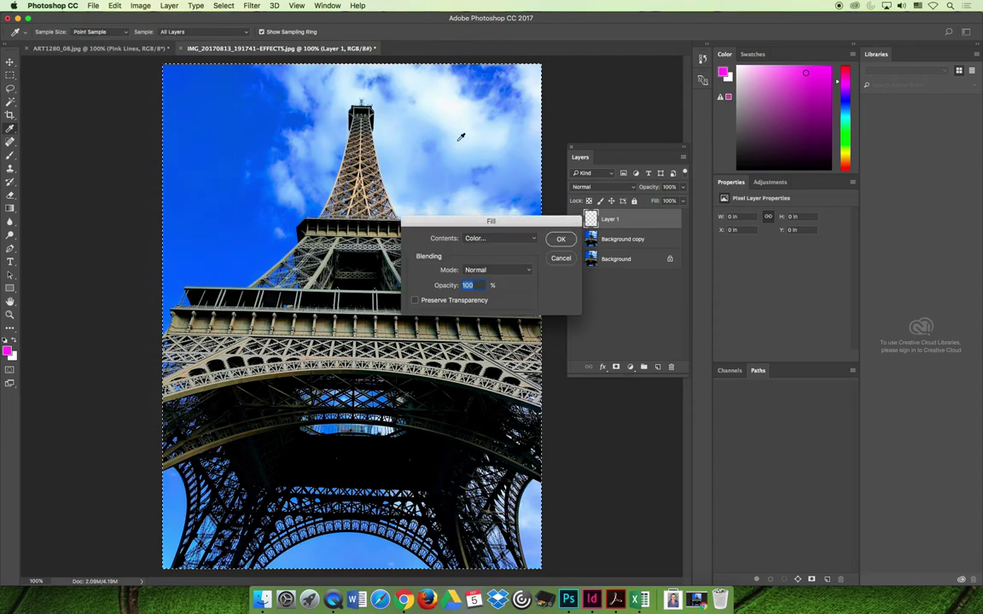
pyautogui.click(499, 239)
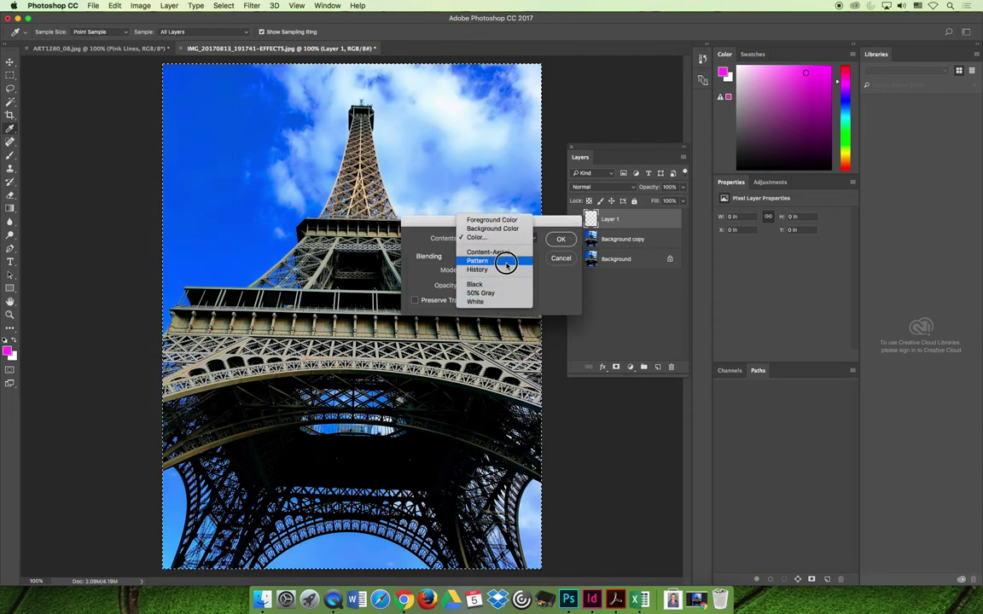
pyautogui.click(508, 237)
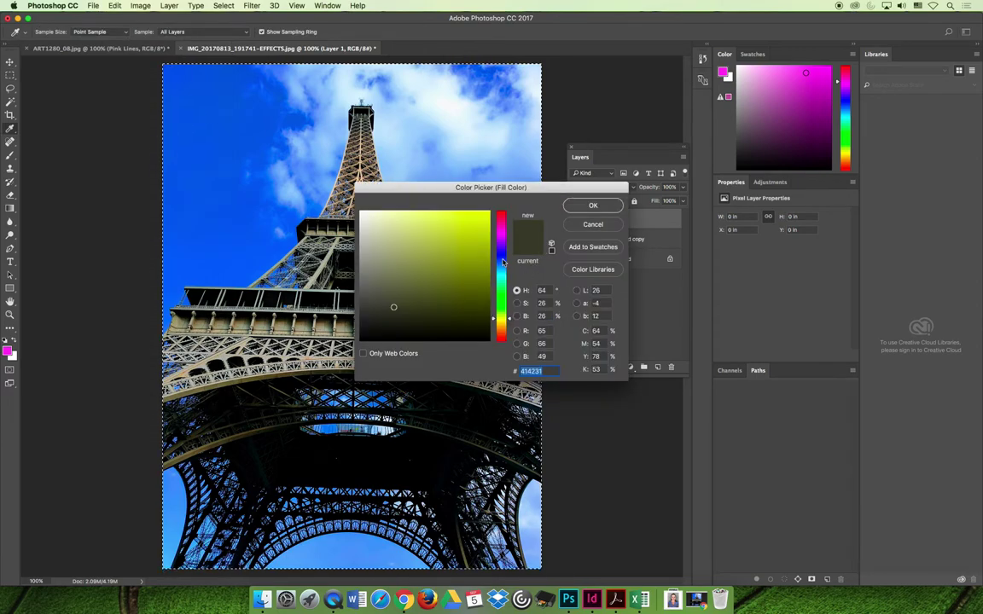
pyautogui.click(502, 257)
pyautogui.click(465, 232)
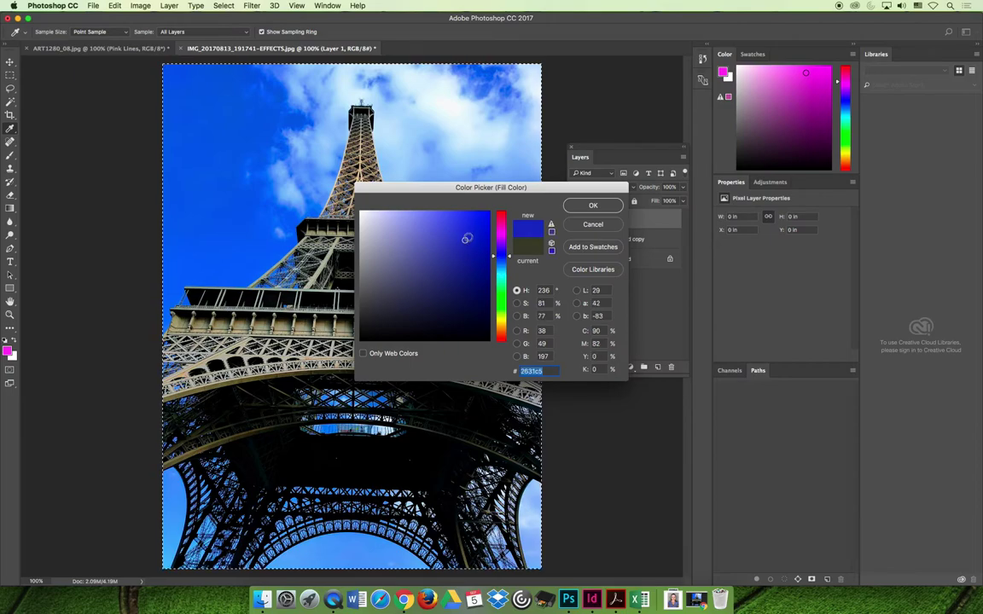
pyautogui.click(591, 205)
pyautogui.click(563, 238)
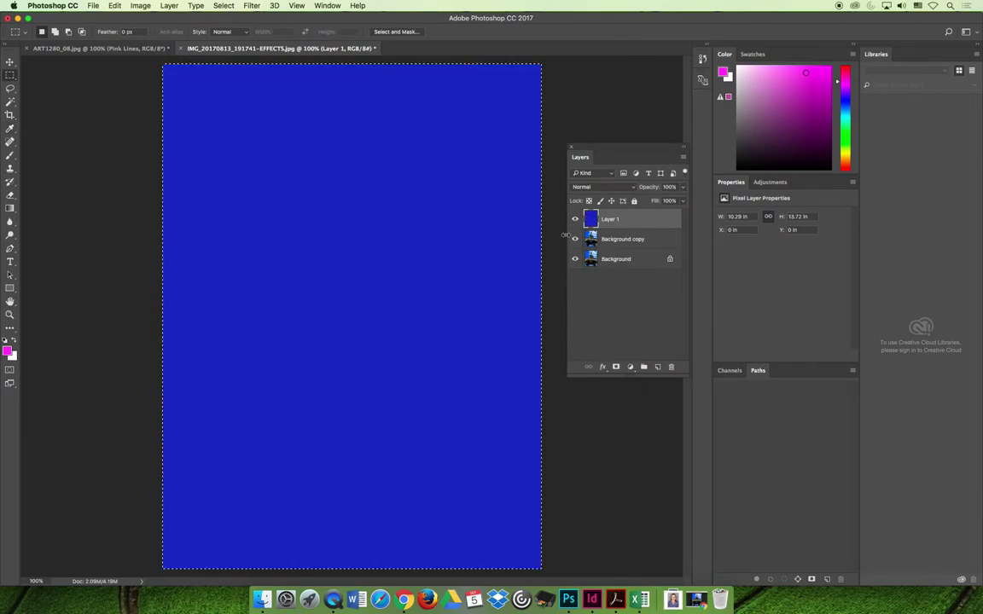
# Move the Background copy layer above the blue Layer 1 and deselect the canvas.
pyautogui.click(637, 241)
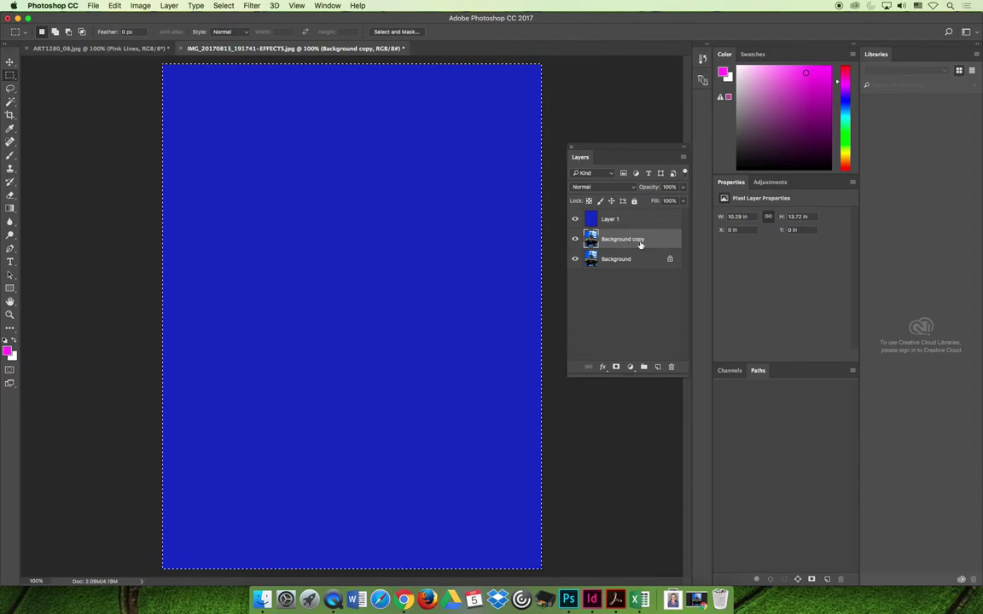
pyautogui.moveTo(640, 243); pyautogui.dragTo(620, 219)
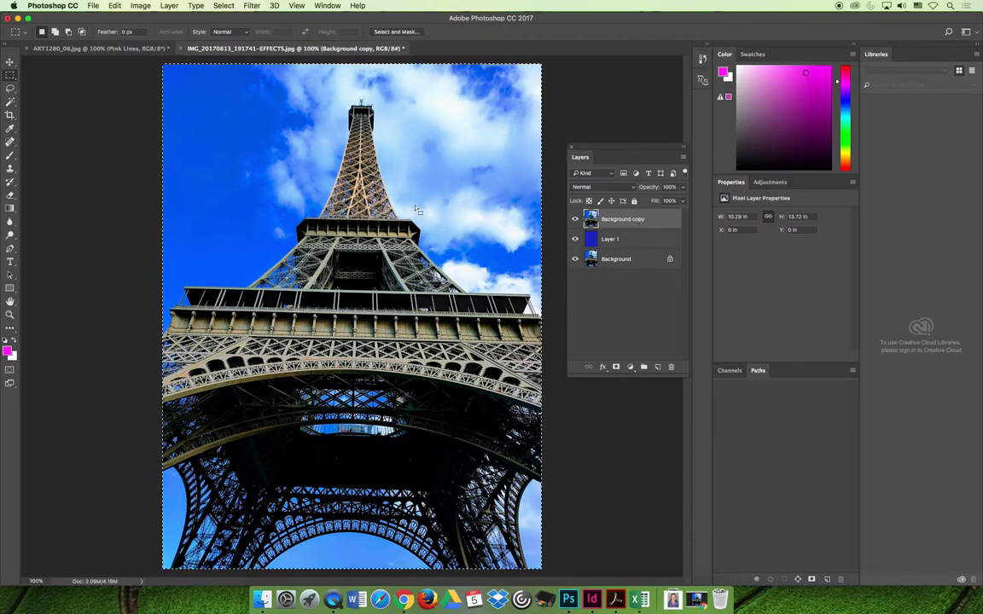
pyautogui.press('super+d')
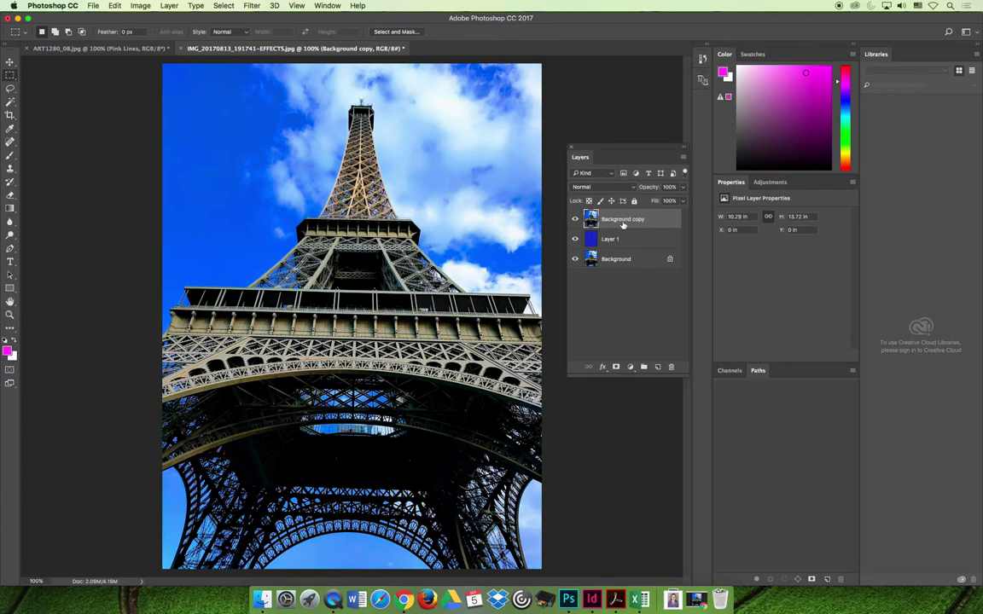
# Turn the Background copy layer black and white by setting its saturation to -100 with Hue/Saturation.
pyautogui.click(141, 6)
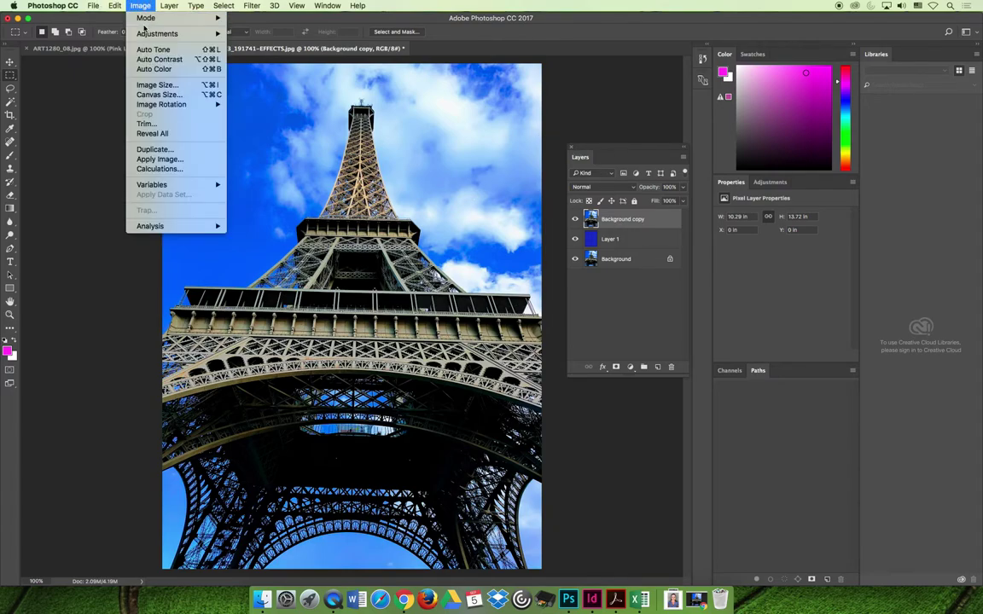
pyautogui.moveTo(145, 34)
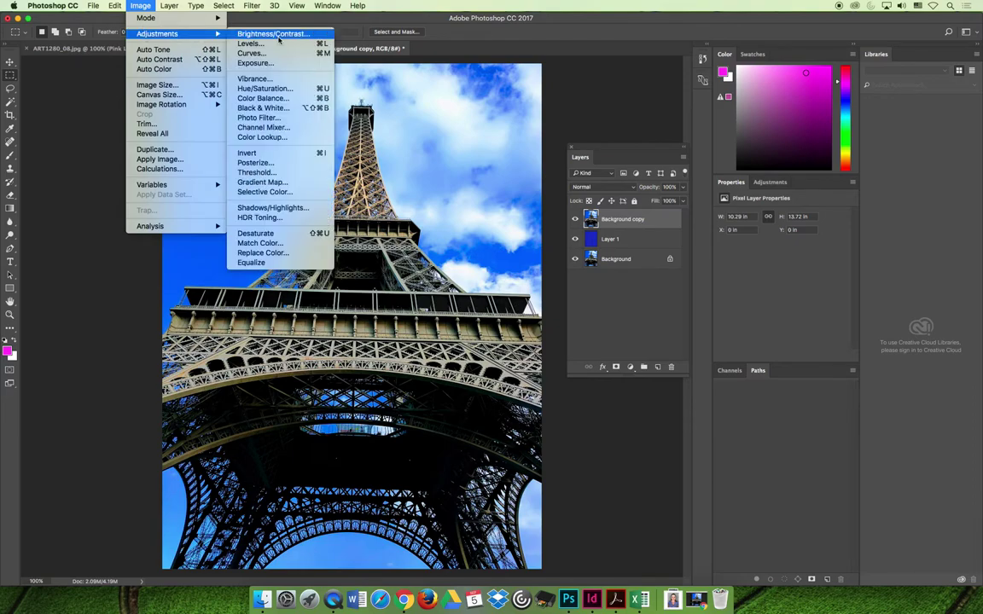
pyautogui.click(256, 88)
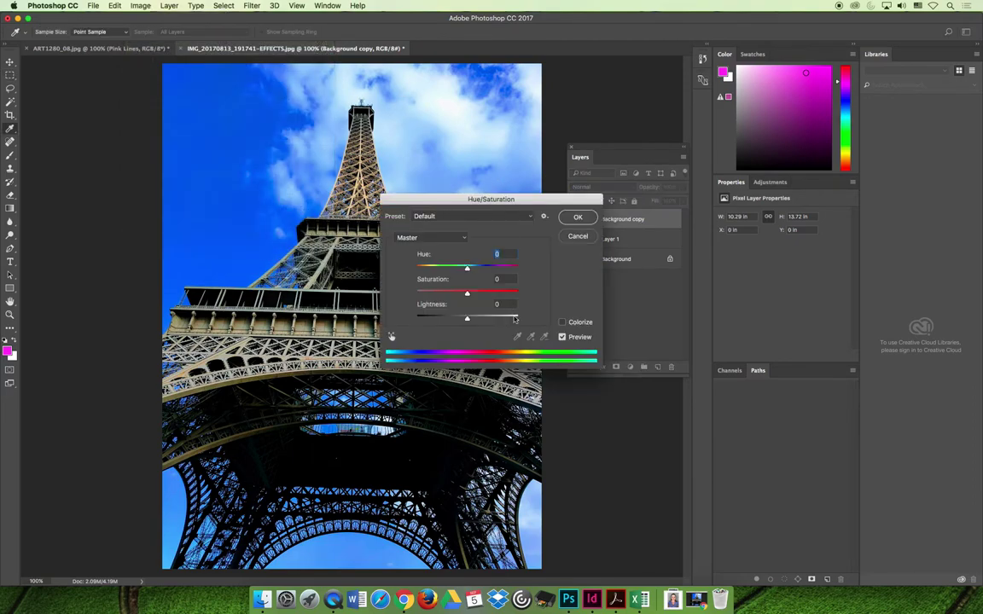
pyautogui.moveTo(467, 292); pyautogui.dragTo(380, 295)
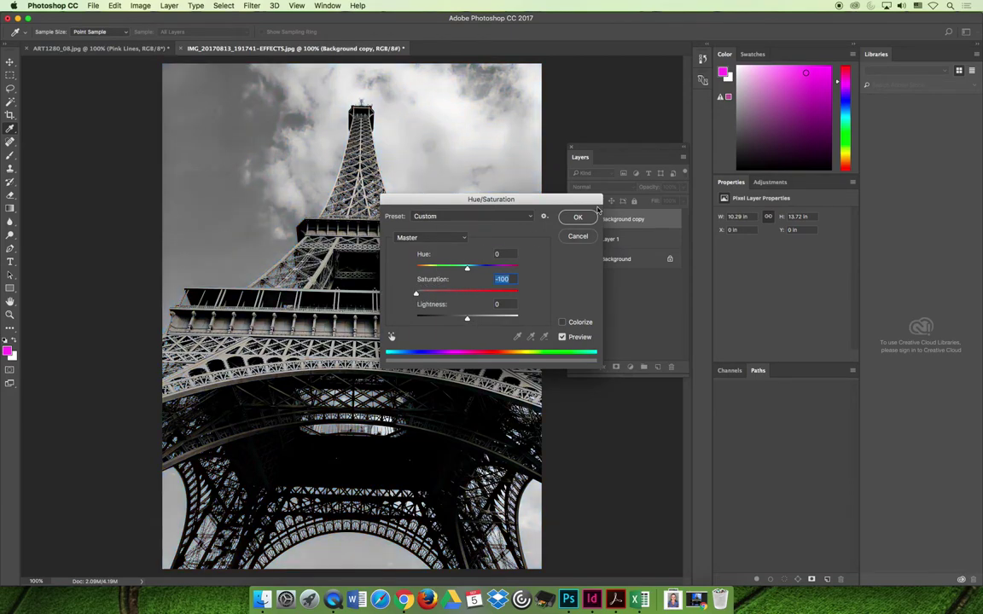
pyautogui.press('Return')
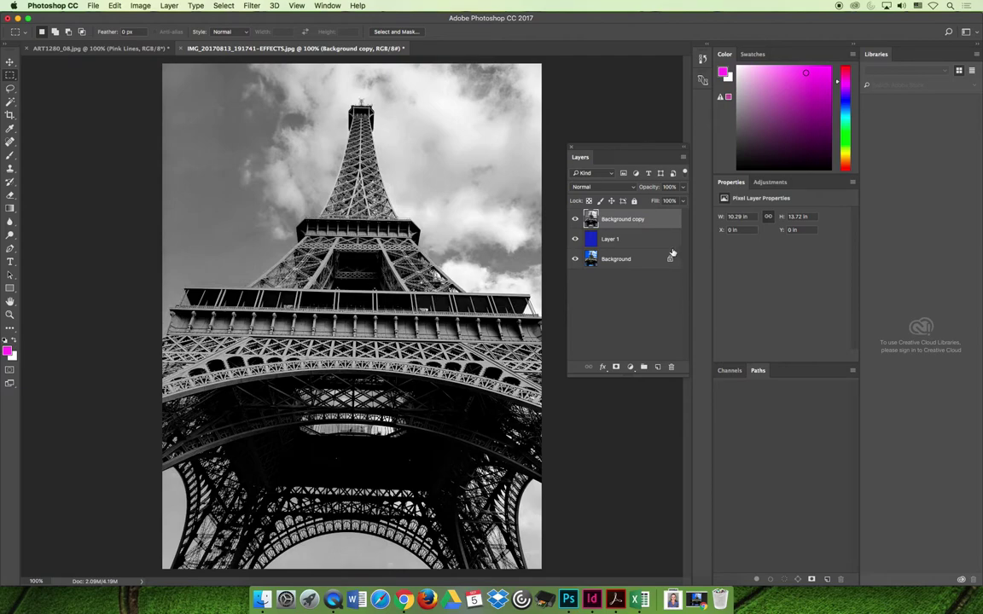
# Try the Darker Color and Lighter Color blending modes on Background copy, and return it to Normal.
pyautogui.click(597, 187)
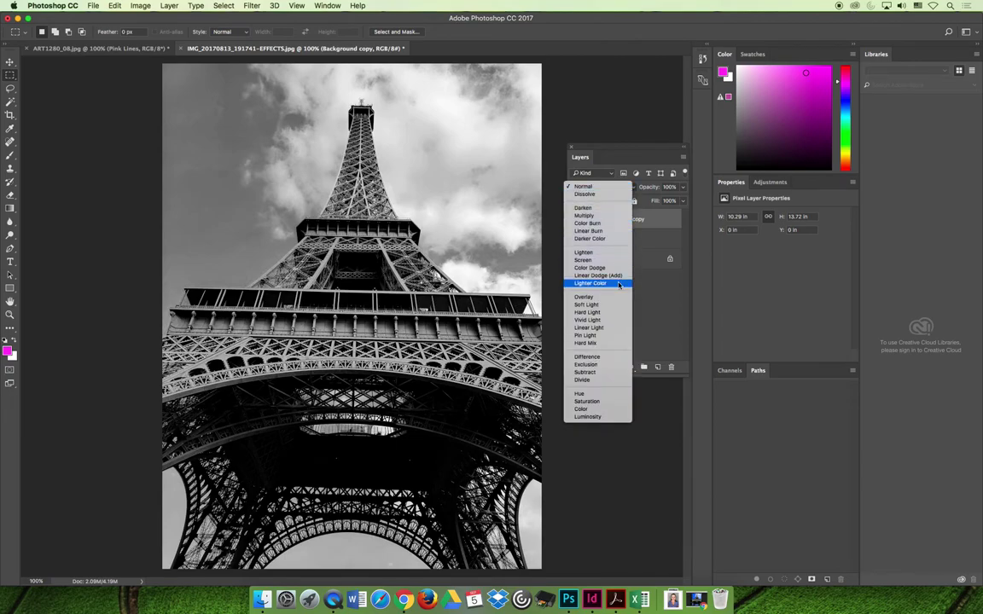
pyautogui.click(620, 244)
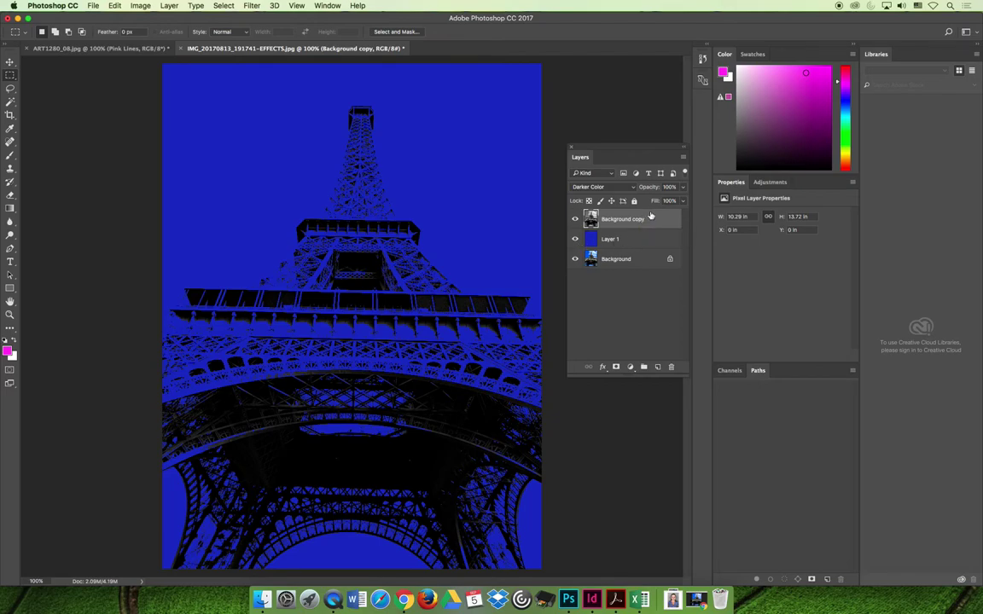
pyautogui.click(619, 187)
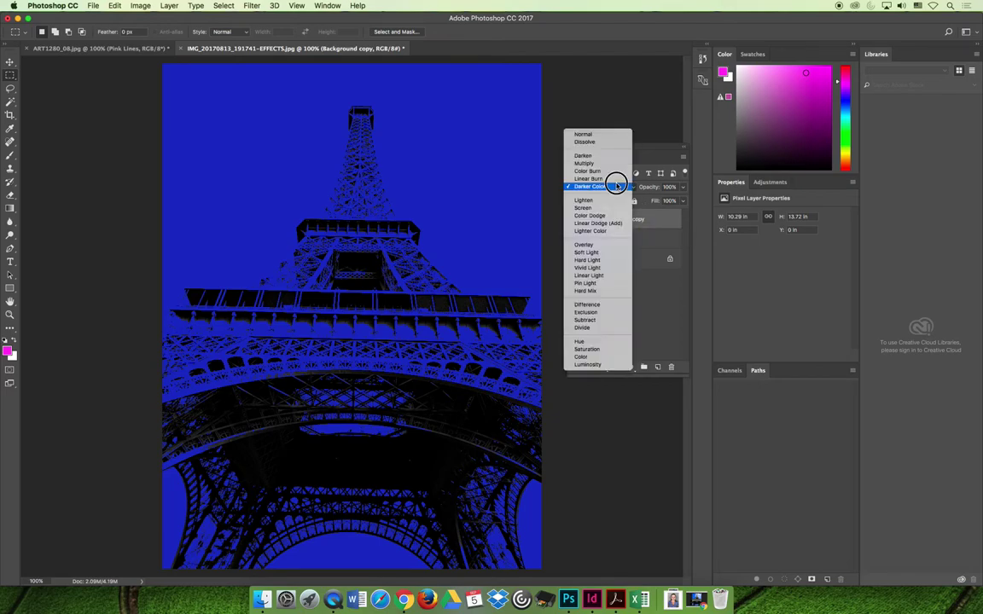
pyautogui.click(610, 232)
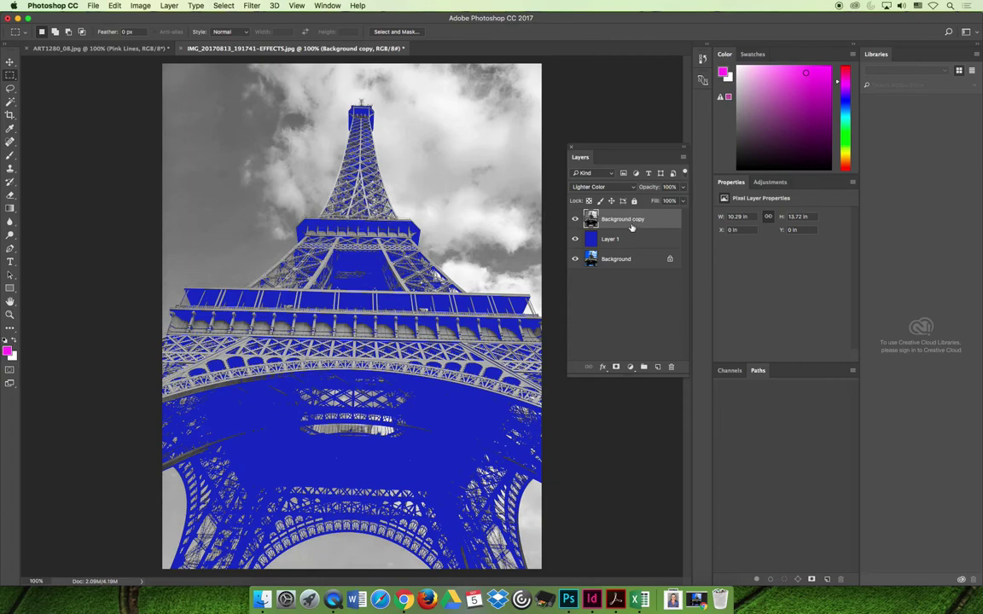
pyautogui.click(602, 186)
pyautogui.click(606, 89)
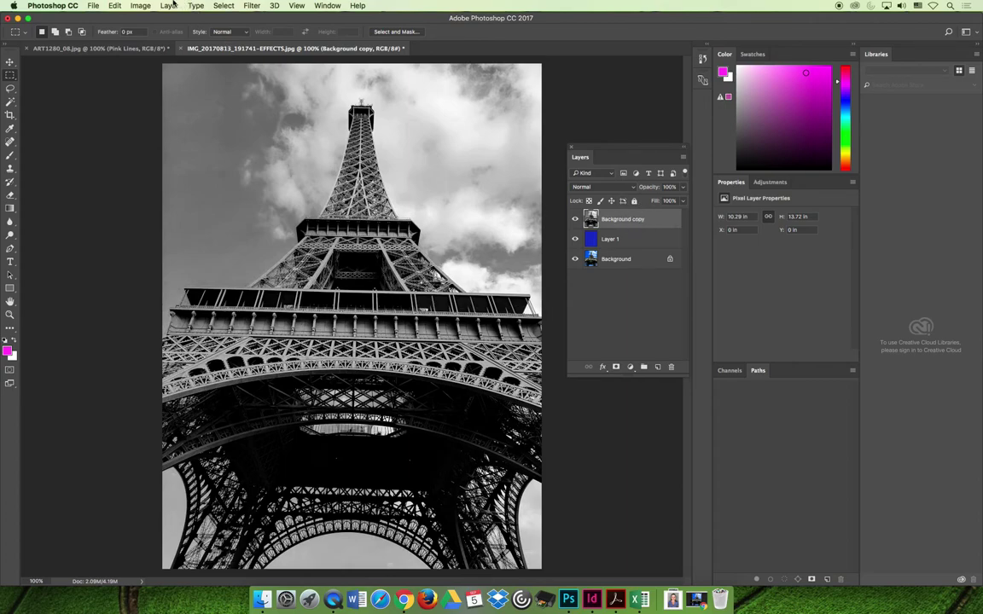
# Apply a Brightness/Contrast adjustment to Background copy with brightness 64 and contrast 100.
pyautogui.click(140, 5)
pyautogui.moveTo(146, 34)
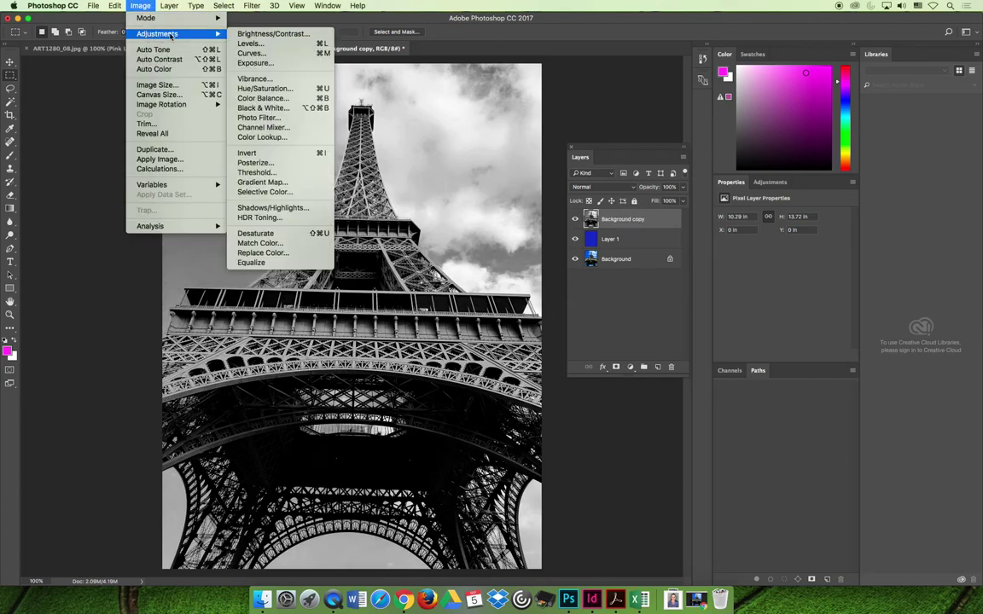
pyautogui.click(269, 34)
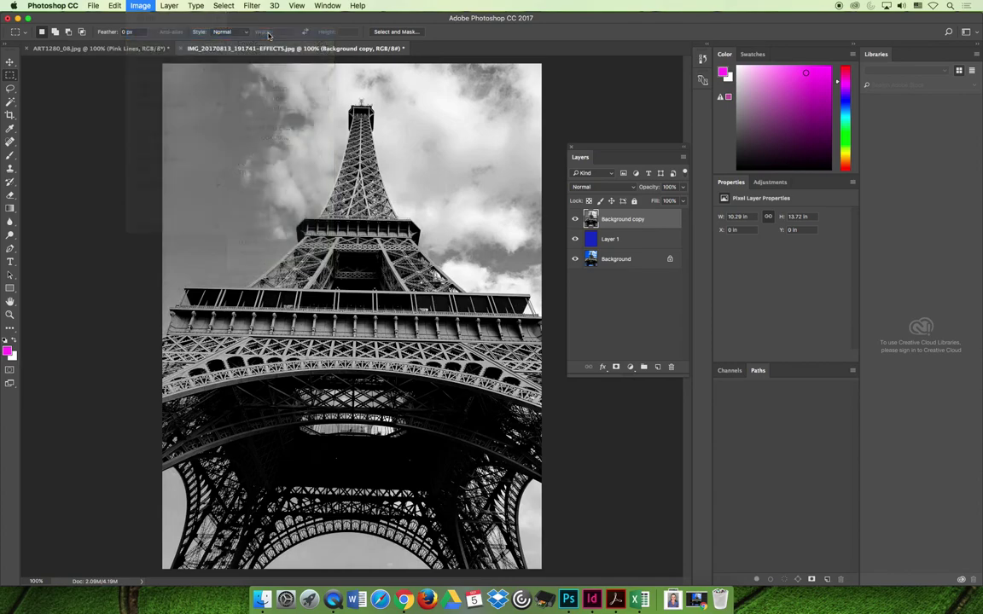
pyautogui.moveTo(469, 291); pyautogui.dragTo(519, 289)
pyautogui.moveTo(469, 267); pyautogui.dragTo(490, 266)
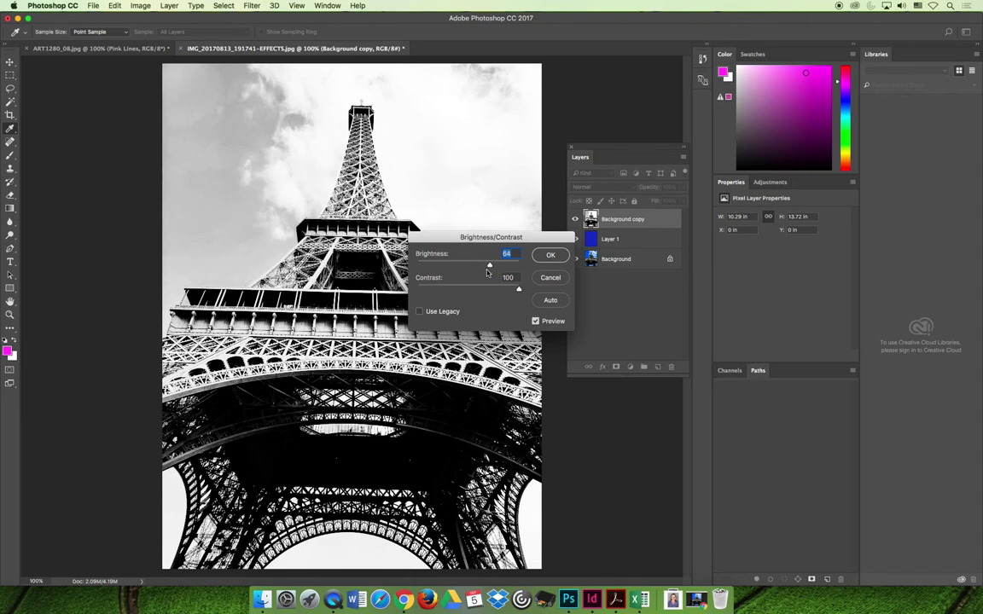
pyautogui.click(555, 255)
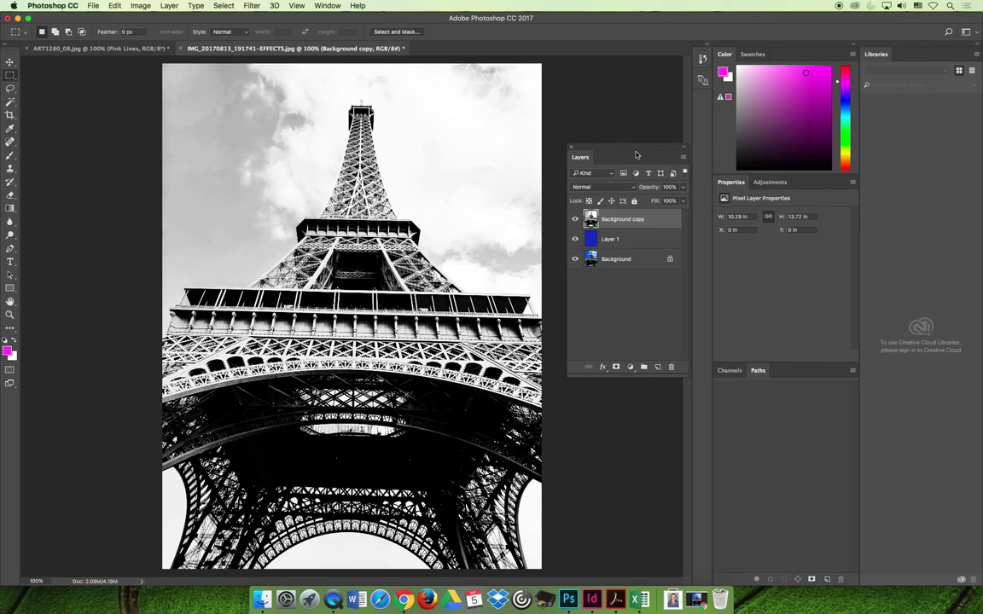
# Try the Darker Color blending mode on Background copy, and set it to Lighter Color.
pyautogui.click(601, 187)
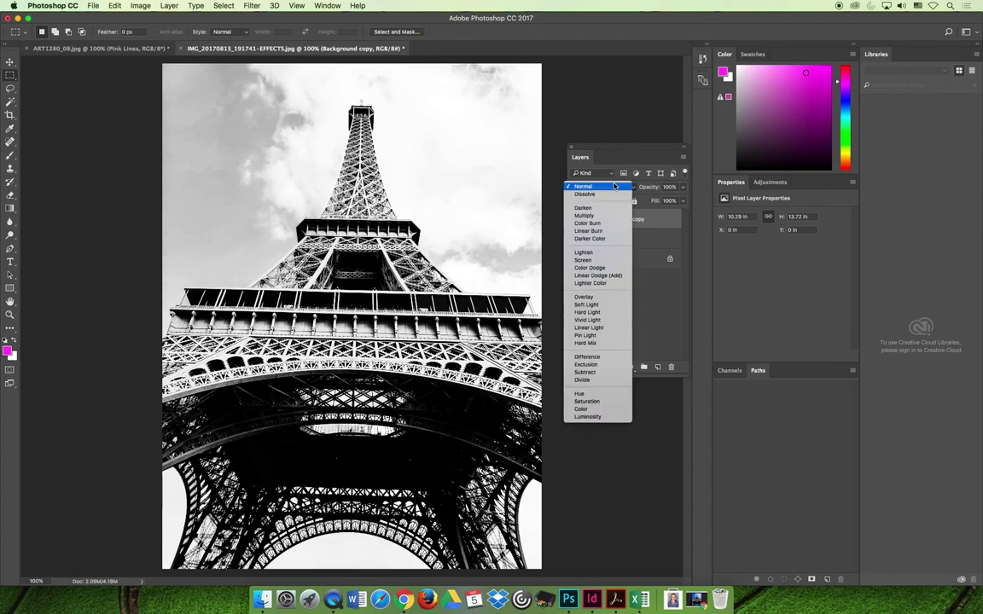
pyautogui.click(612, 239)
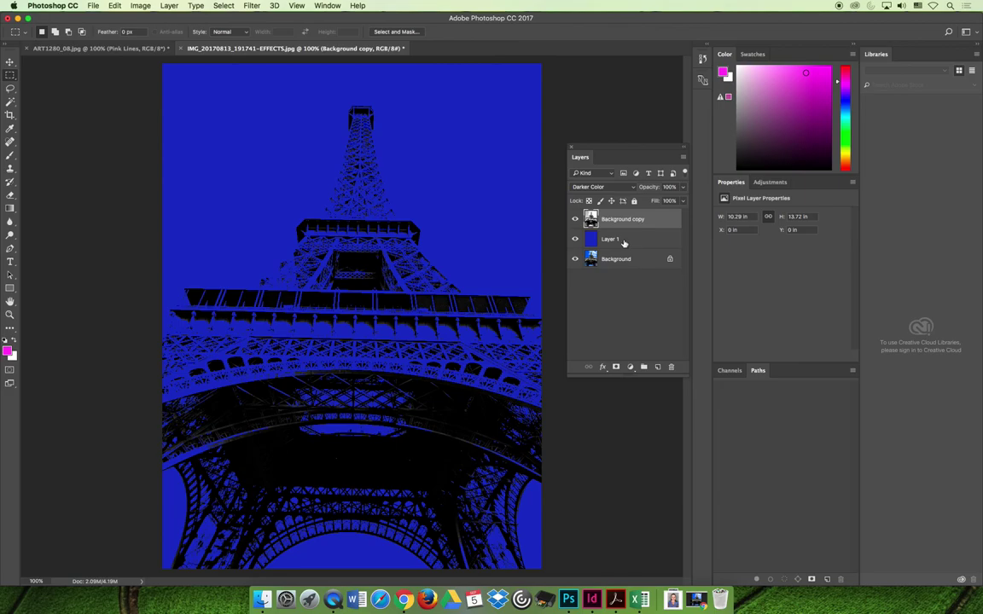
pyautogui.click(602, 187)
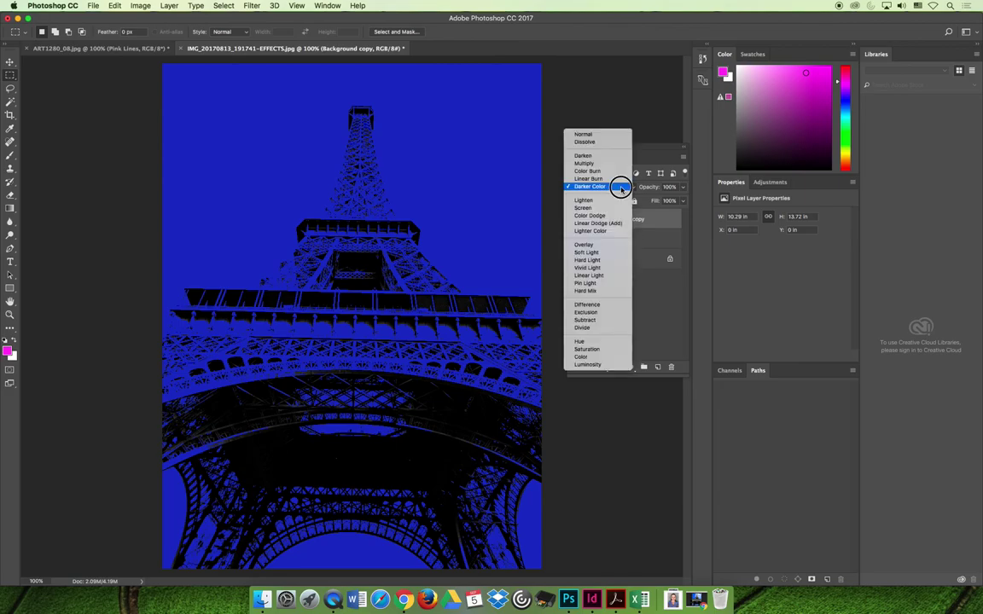
pyautogui.click(607, 231)
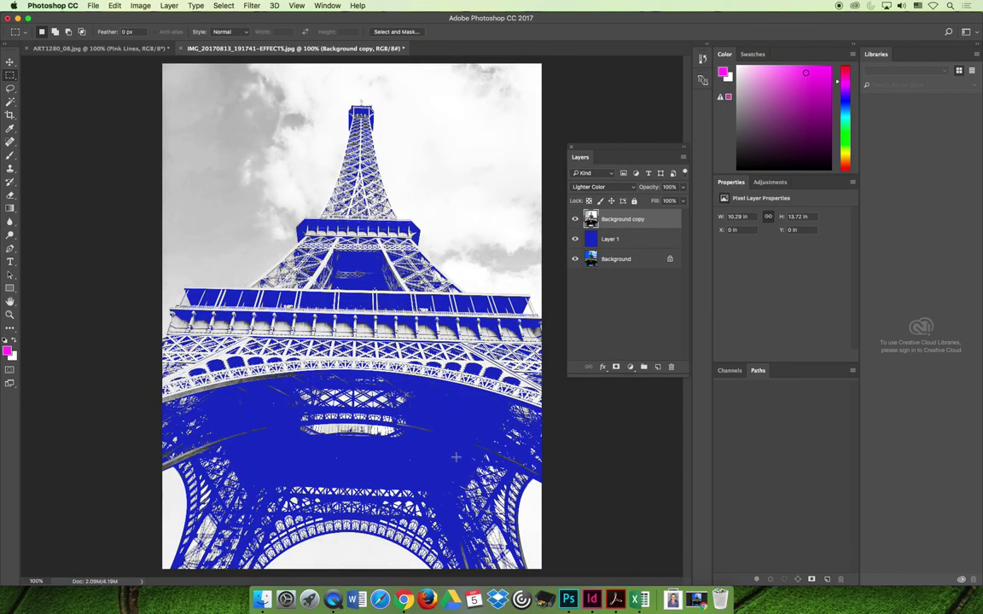